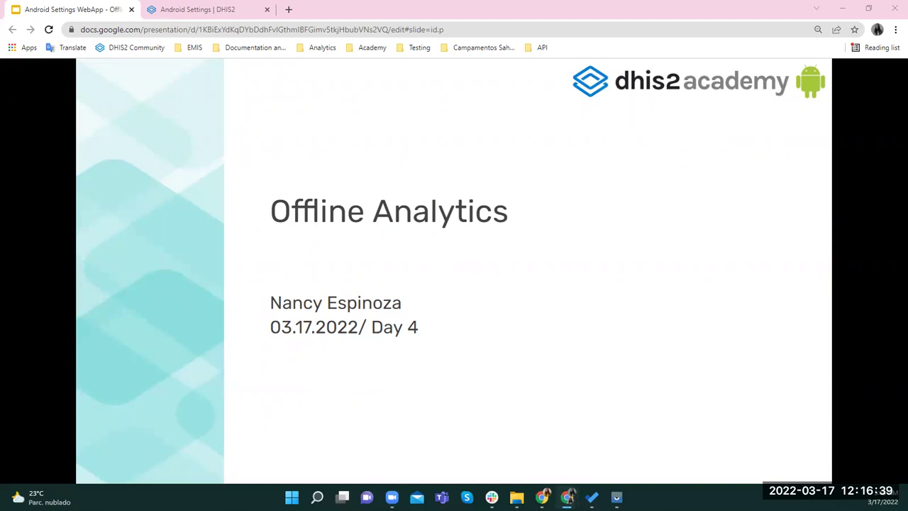
Step: Advance the presentation from the title slide to the Filters slide
key("Right")
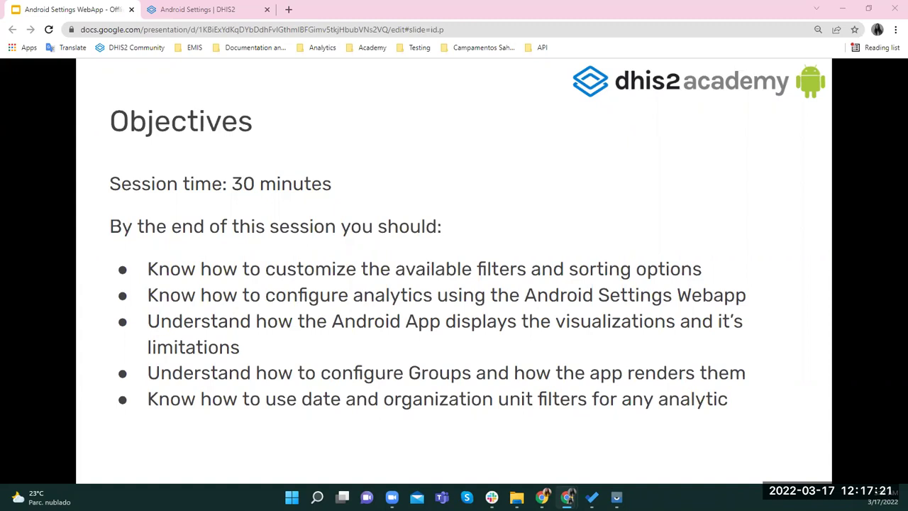
key("Right")
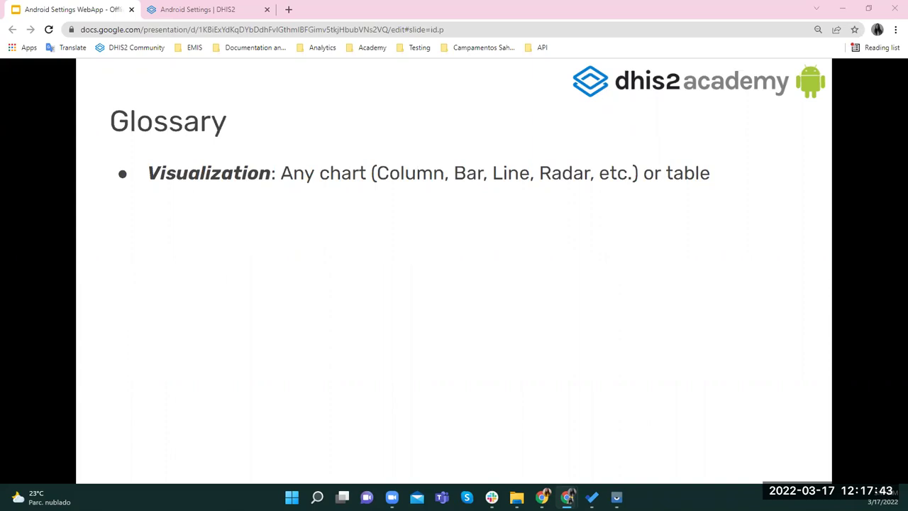
key("Right")
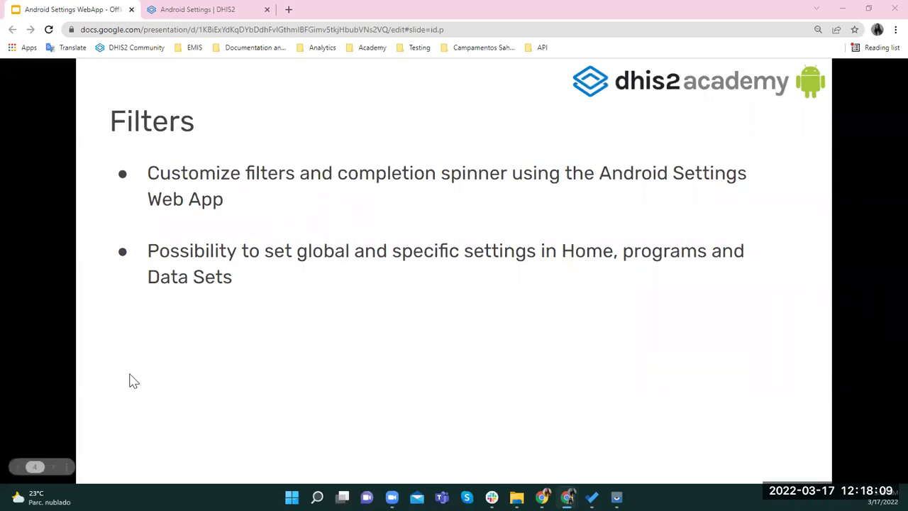
Step: Switch to the DHIS2 Android Settings web app and locate its entry in the list of installed apps
left_click(193, 9)
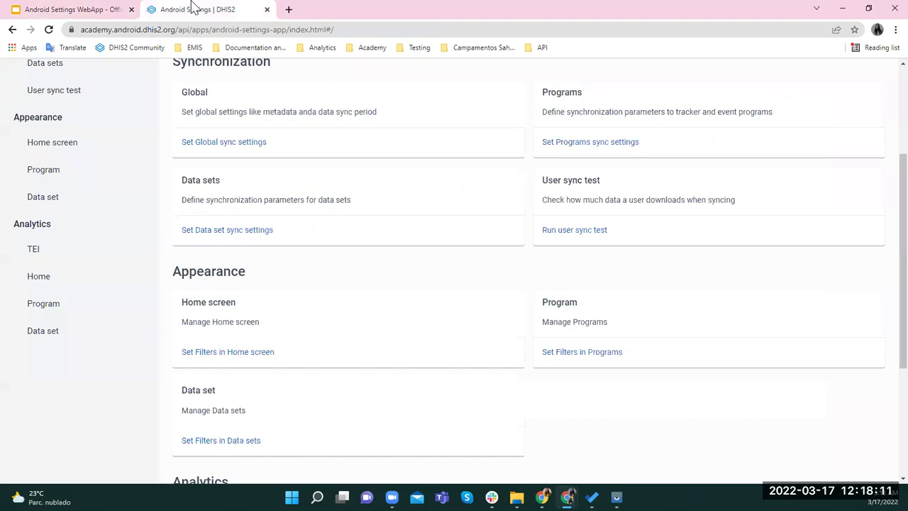
scroll(781, 310, "up", 3)
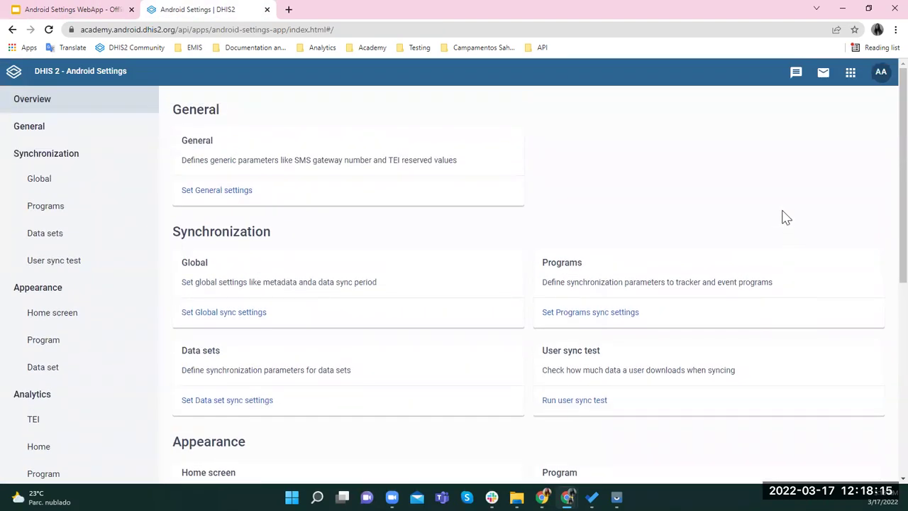
left_click(850, 73)
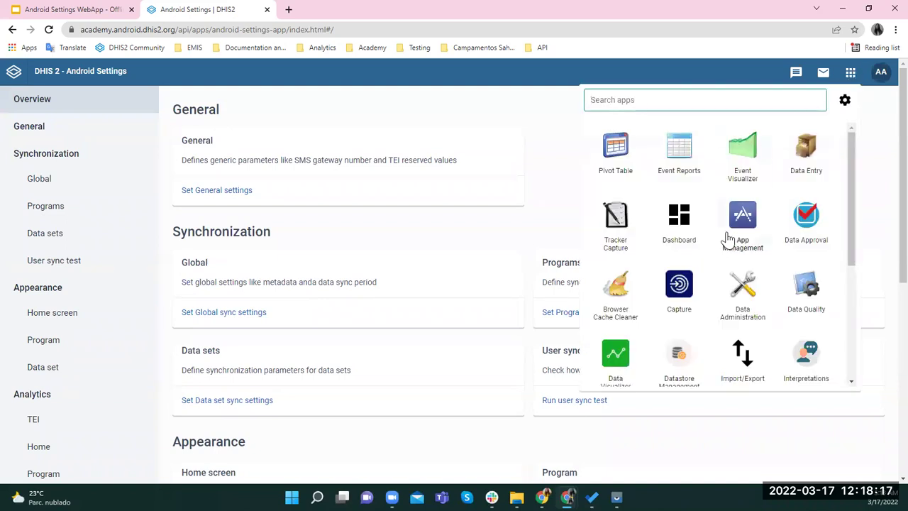
scroll(681, 278, "down", 1)
scroll(681, 278, "down", 2)
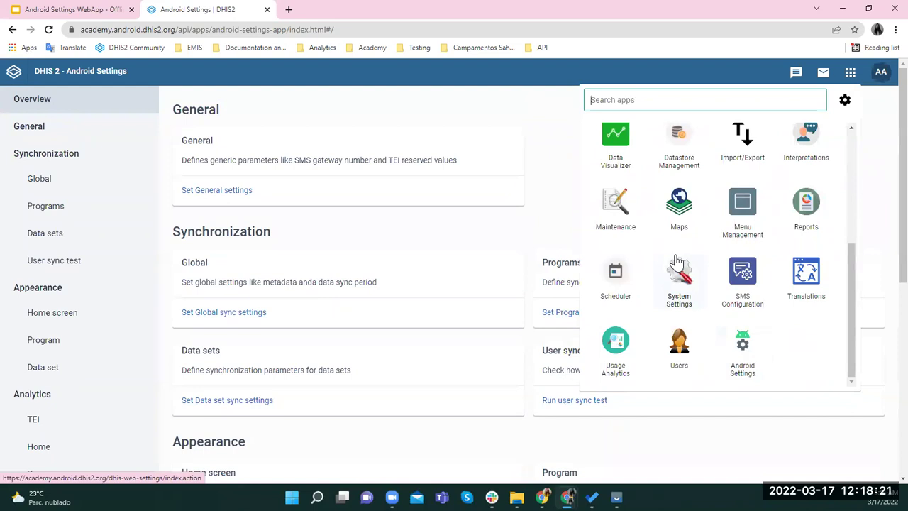
left_click(544, 118)
Step: Open the Home screen settings of the Appearance section
scroll(522, 159, "down", 2)
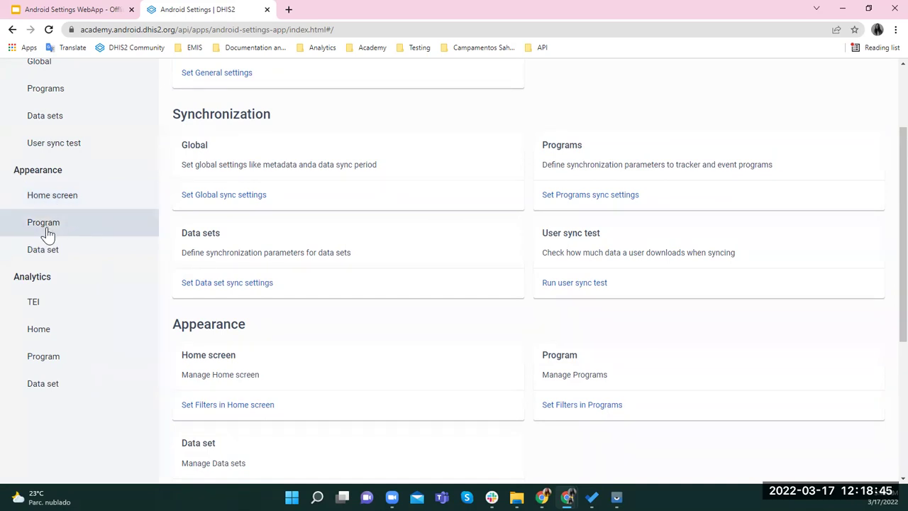
left_click(56, 204)
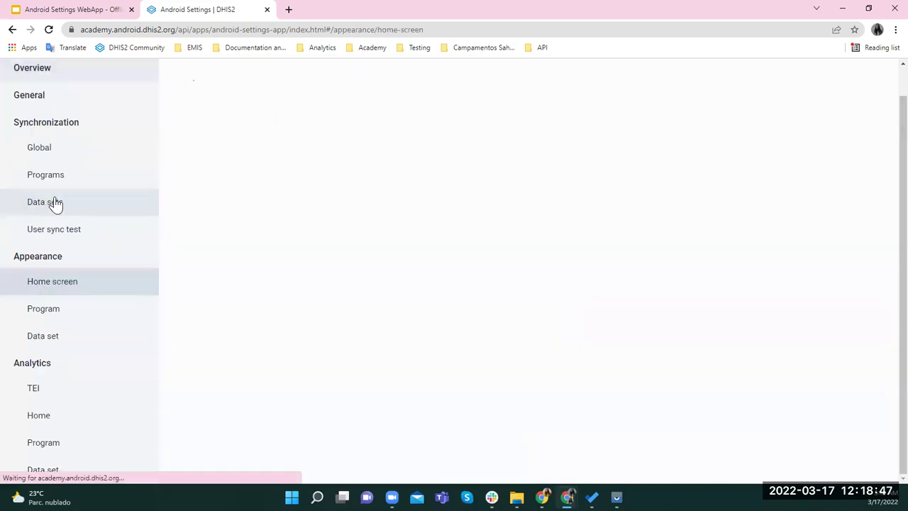
scroll(315, 278, "up", 1)
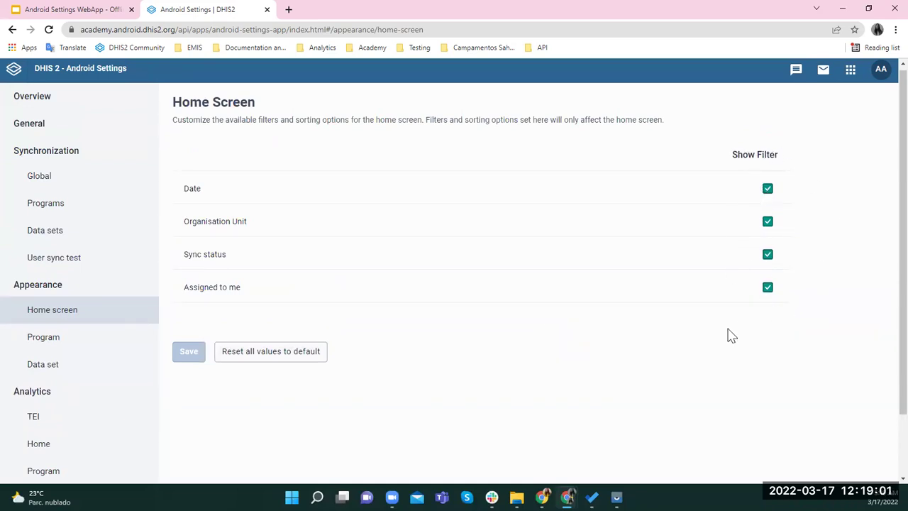
Step: Switch to the Pixel 2 device view, expand the filters on the app's Home screen, and return to the browser
left_click(616, 497)
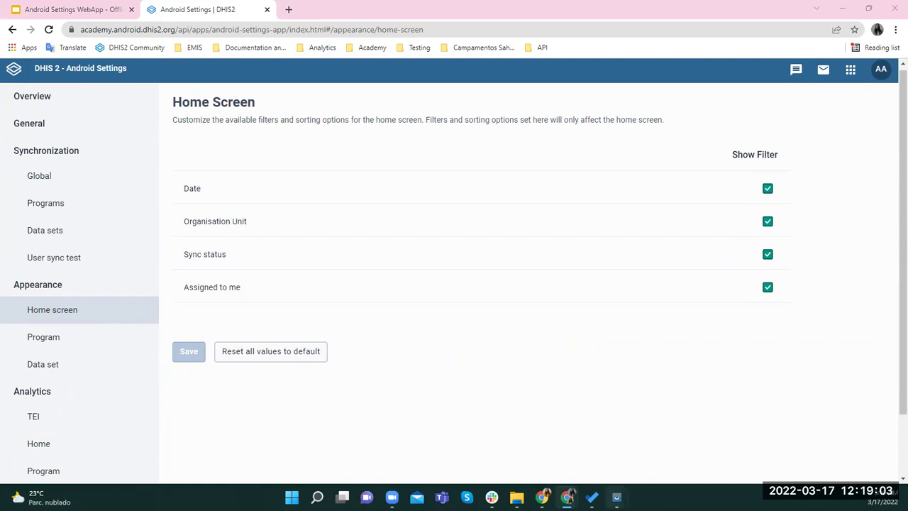
left_click(658, 449)
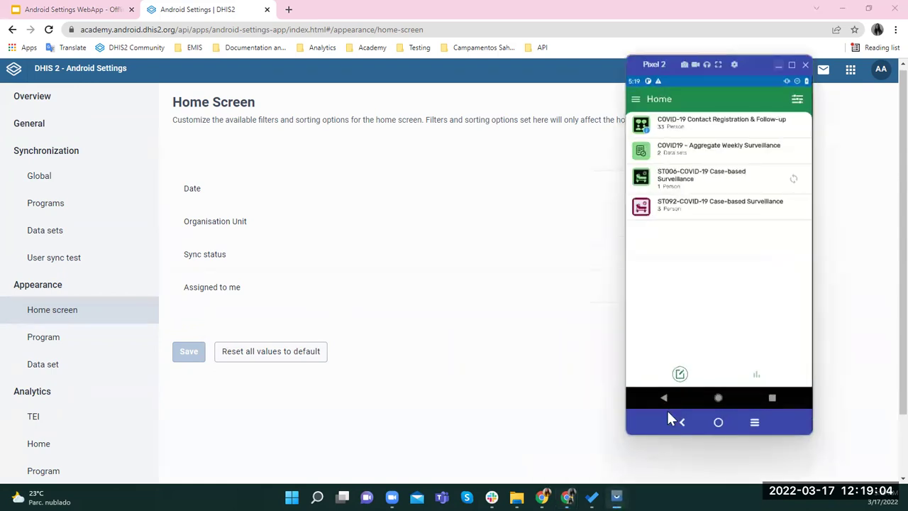
left_click(795, 103)
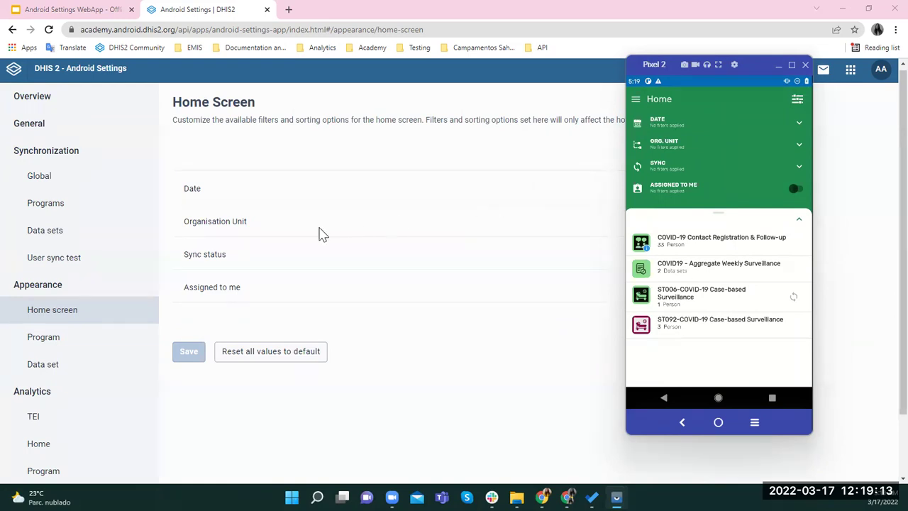
left_click(436, 366)
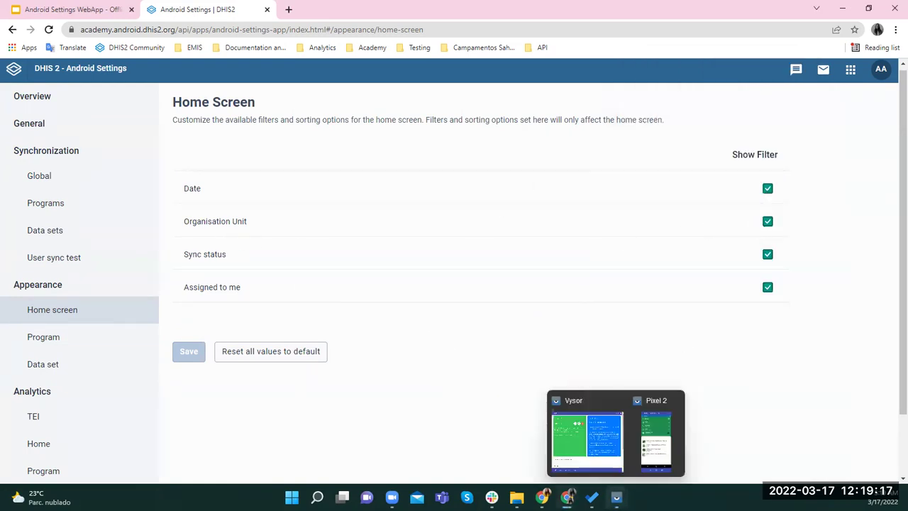
Step: Compare the filters on the Pixel 2 Home screen with those enabled in the Home Screen settings
mouse_move(616, 497)
left_click(660, 455)
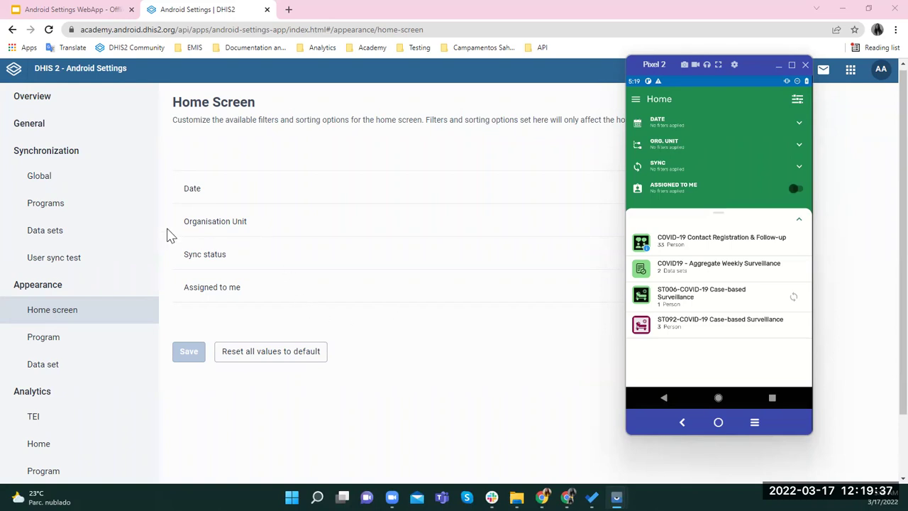
left_click(495, 227)
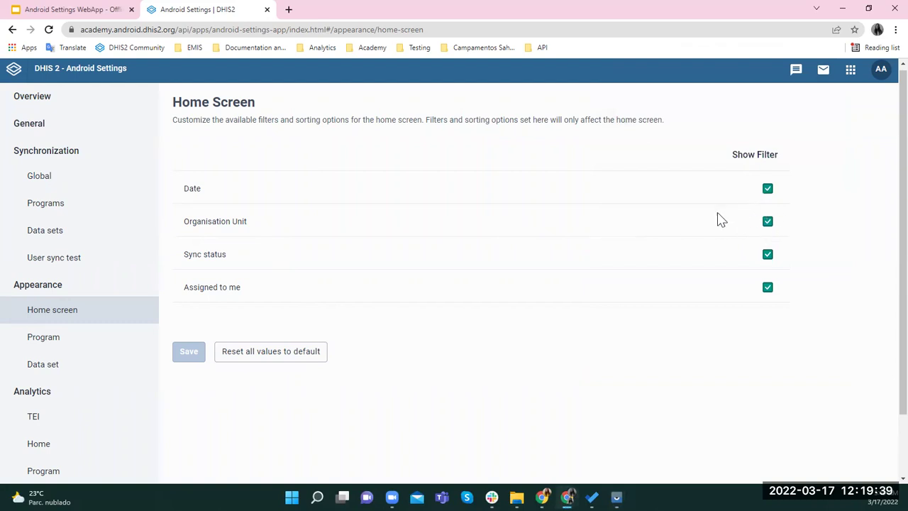
mouse_move(617, 497)
left_click(654, 436)
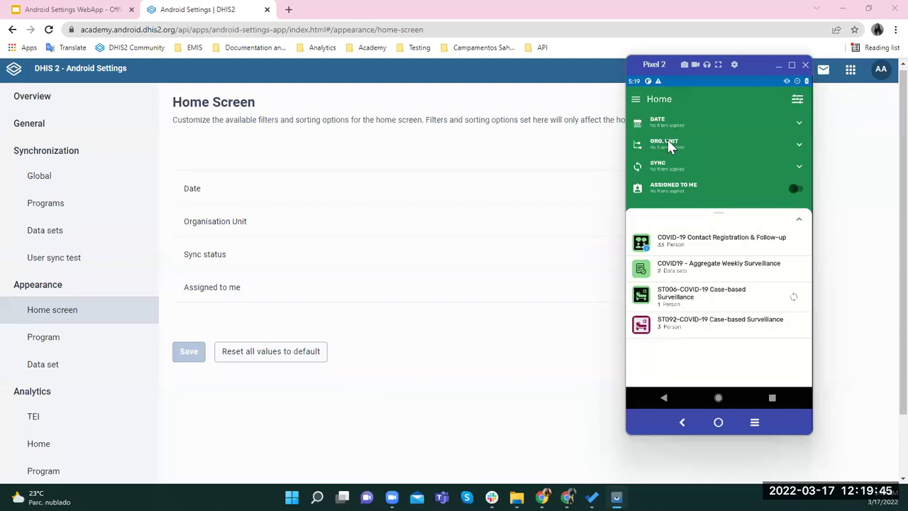
left_click(468, 355)
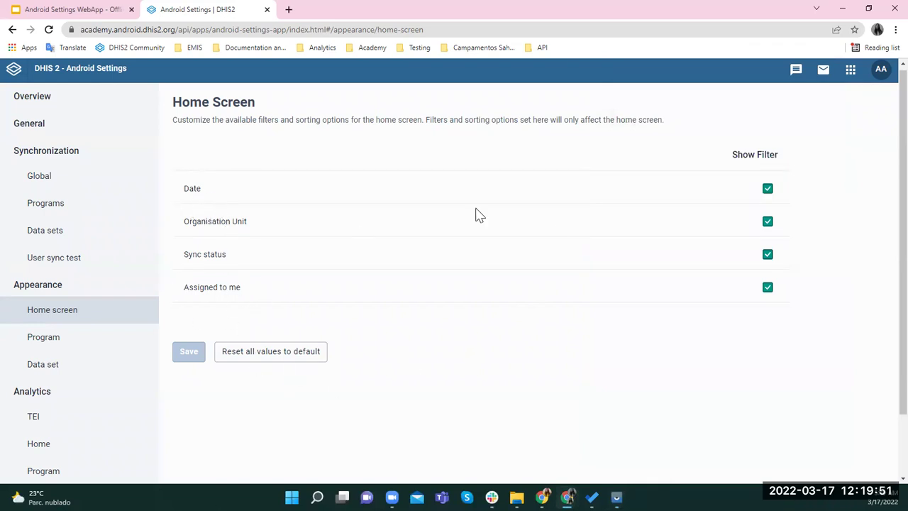
Step: Turn off the home screen's Date filter, and leave for the Program appearance settings, discarding the unsaved change
left_click(768, 189)
left_click(80, 341)
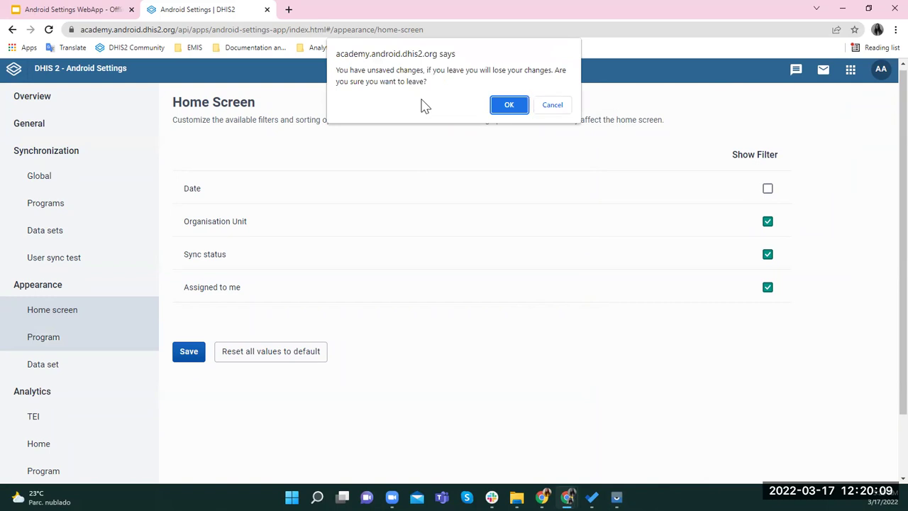
left_click(510, 110)
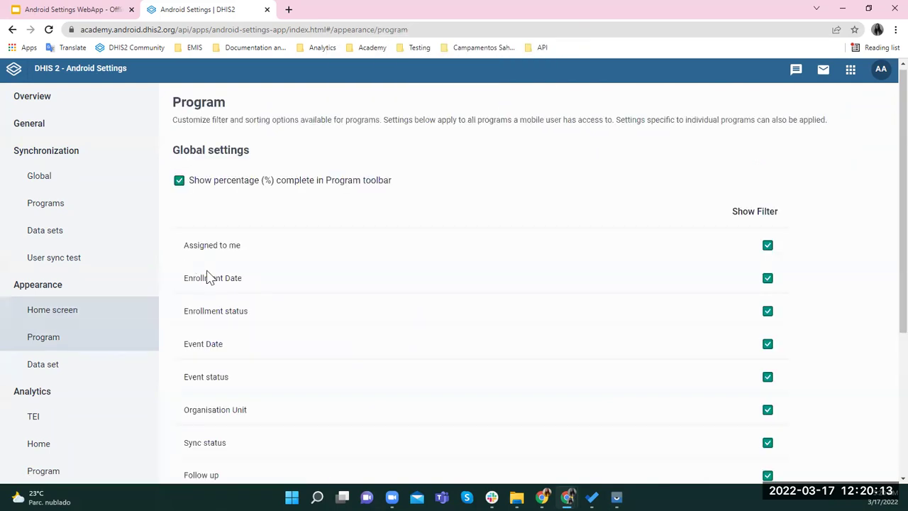
Step: Examine the Data set appearance page, and the global filters and specific settings on the Program appearance page
left_click(40, 366)
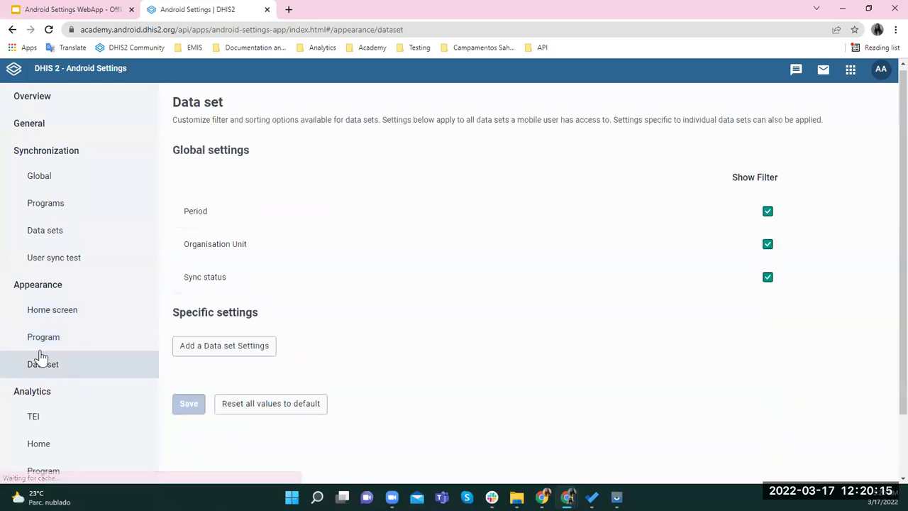
left_click(41, 345)
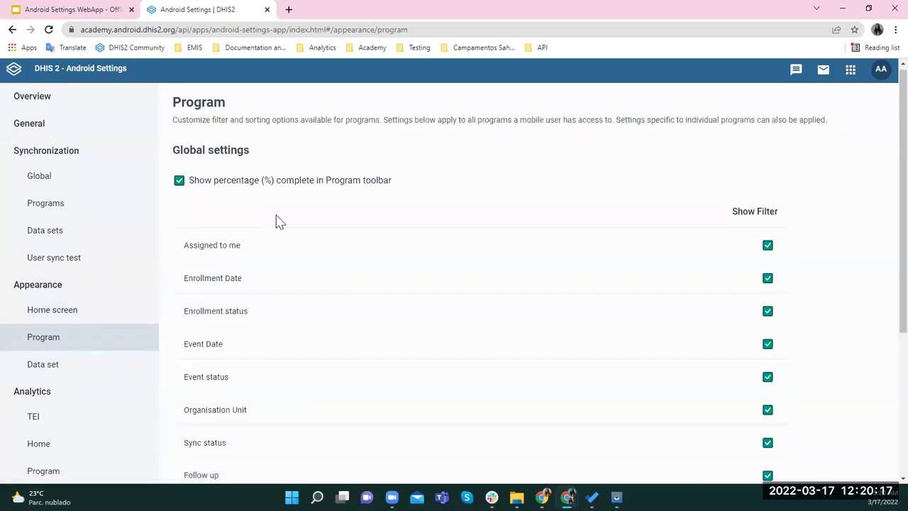
scroll(277, 221, "down", 1)
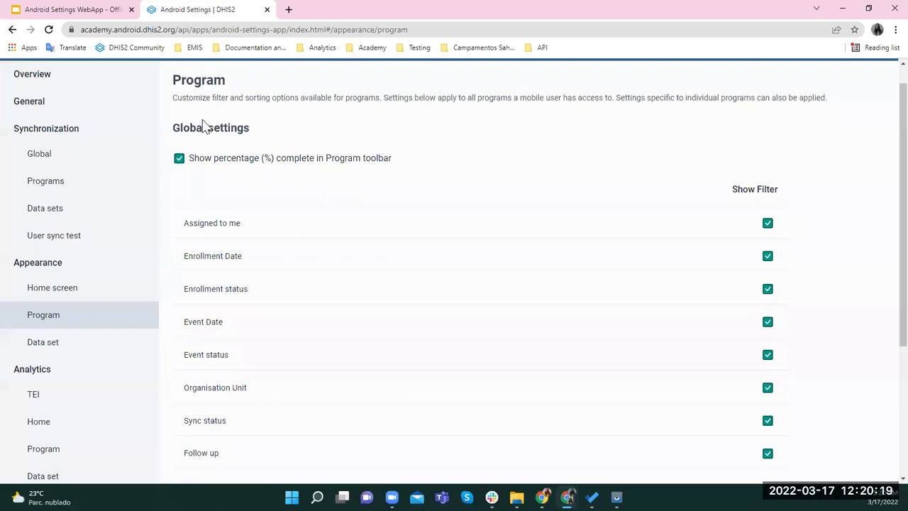
scroll(298, 151, "down", 5)
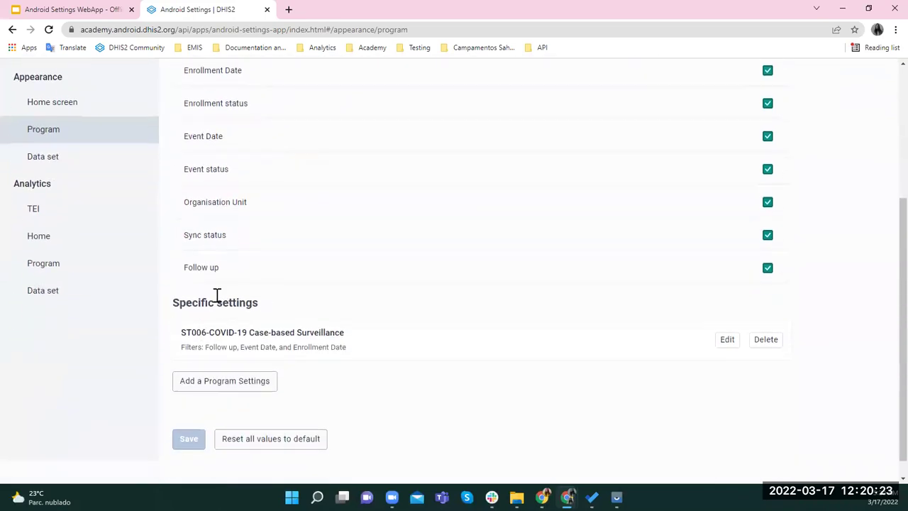
scroll(210, 332, "up", 3)
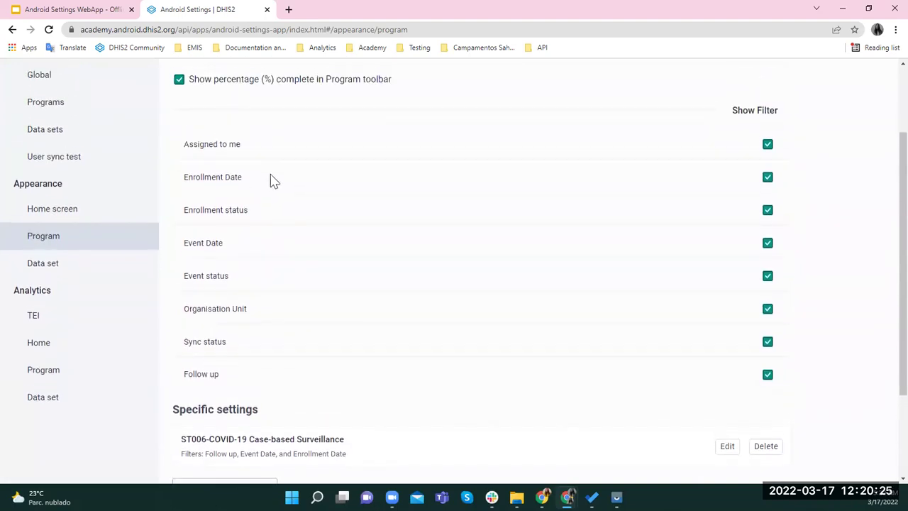
scroll(270, 170, "up", 1)
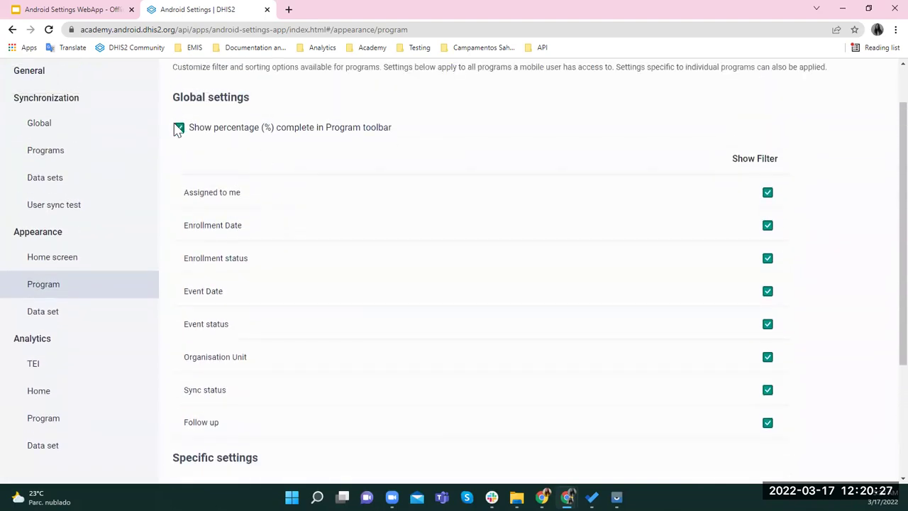
scroll(258, 154, "down", 2)
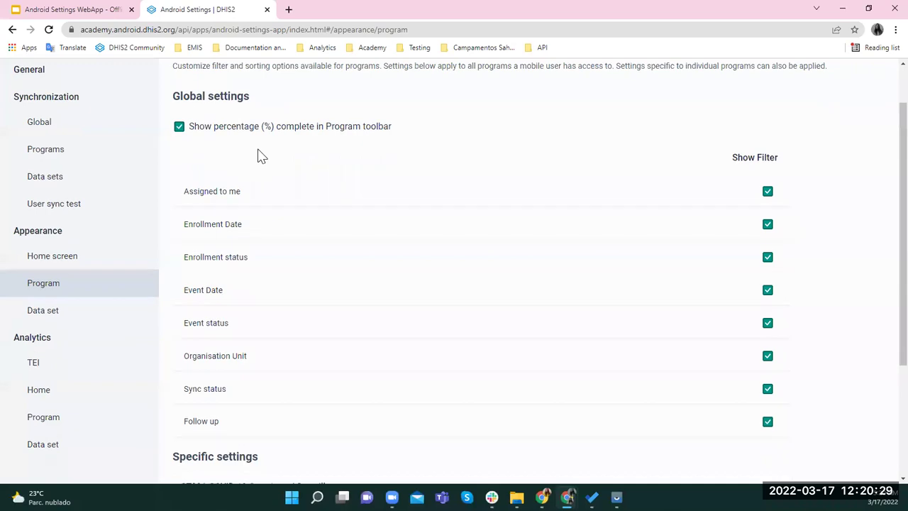
scroll(260, 155, "down", 1)
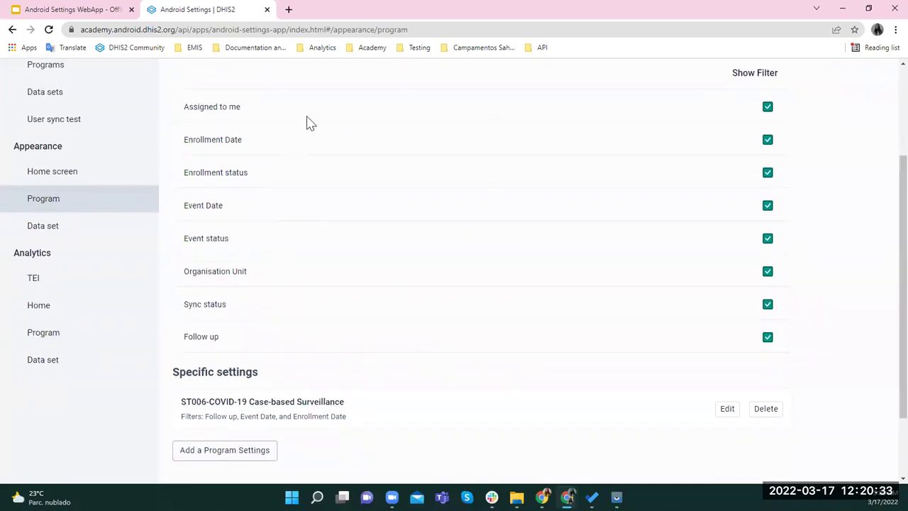
scroll(369, 331, "down", 2)
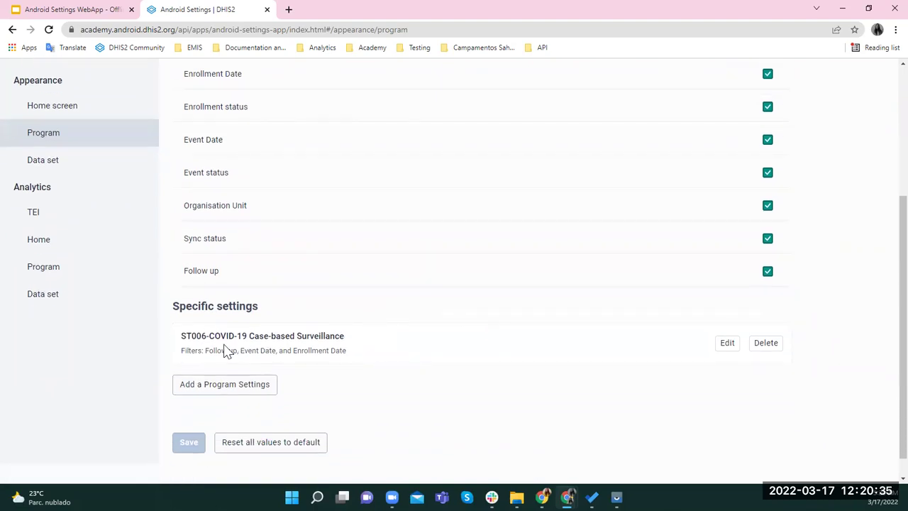
Step: Open the specific settings of the ST006-COVID-19 Case-based Surveillance program and examine its enabled filters
left_click(725, 346)
scroll(480, 330, "down", 1)
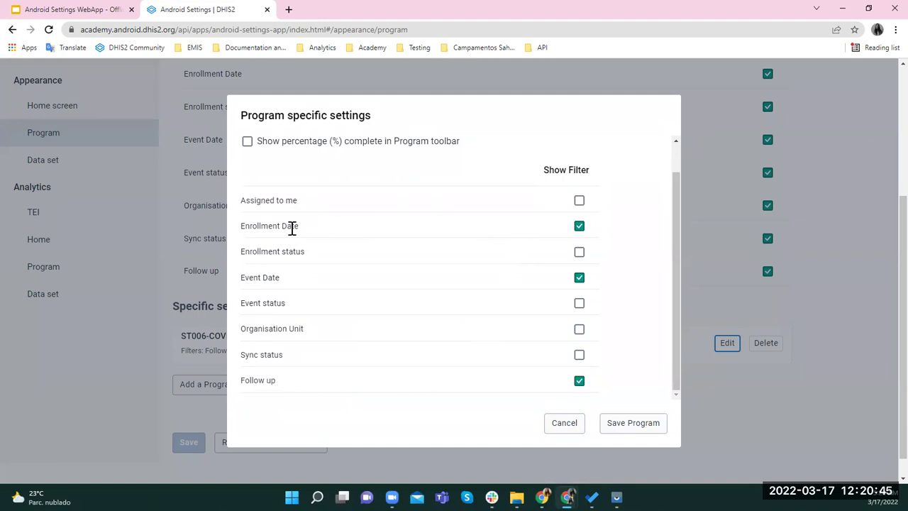
scroll(291, 228, "down", 1)
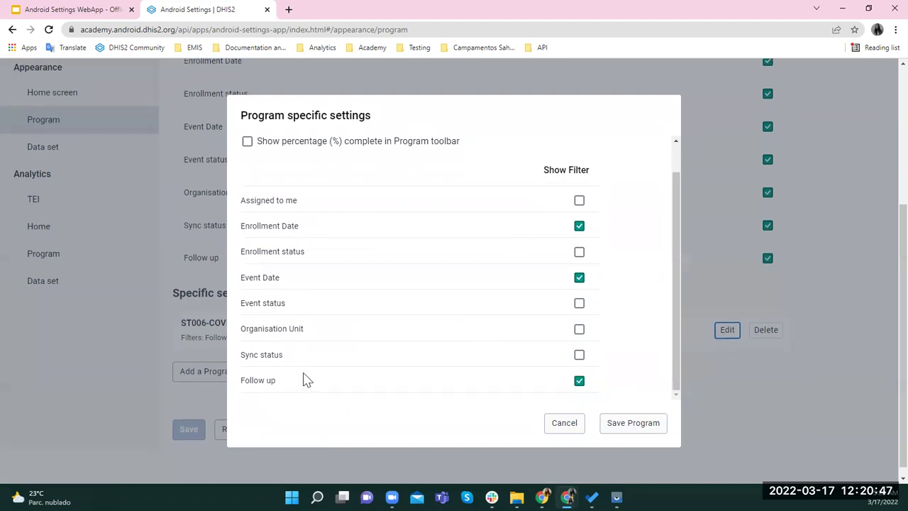
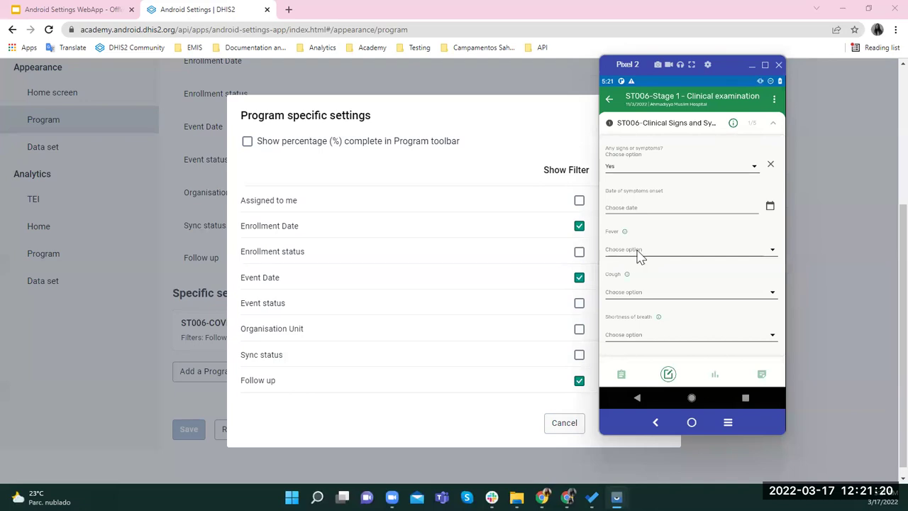
Step: On the Pixel 2, choose a Fever option in the ST006 clinical examination form and go back to the program's record list
left_click(629, 273)
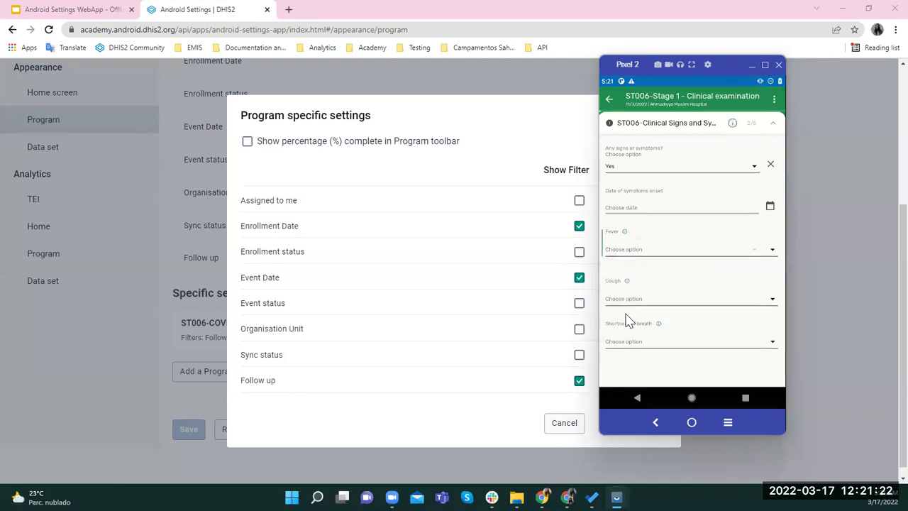
left_click(610, 100)
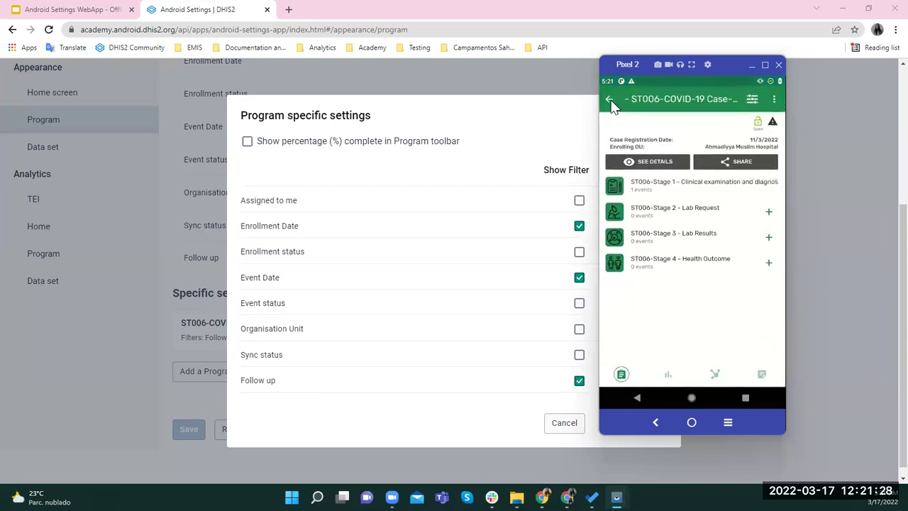
left_click(610, 100)
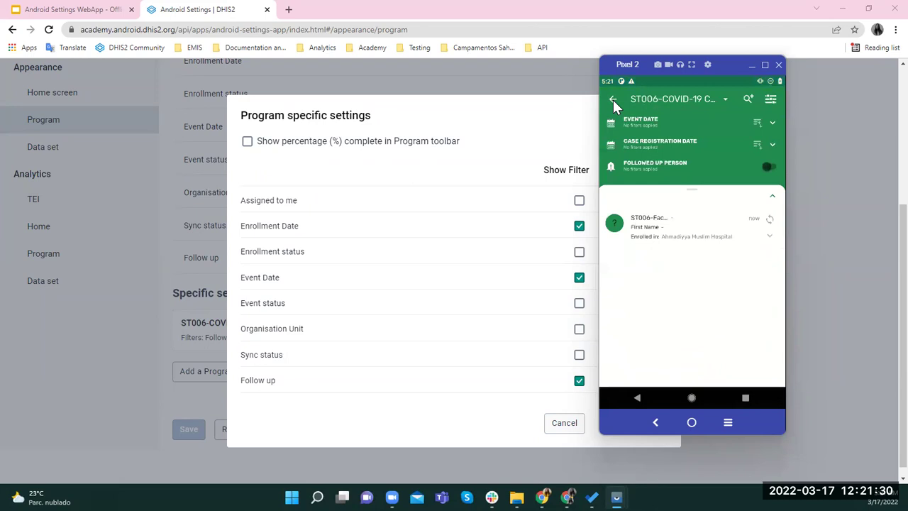
Step: On the Pixel 2, open the COVID-19 Contact Registration & Follow-up program and compare its filters with the global program filter settings
left_click(612, 99)
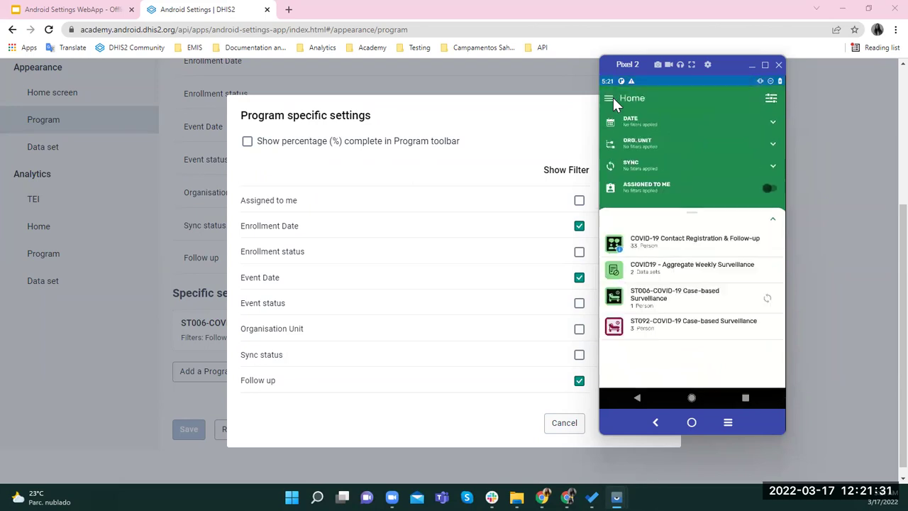
left_click(651, 245)
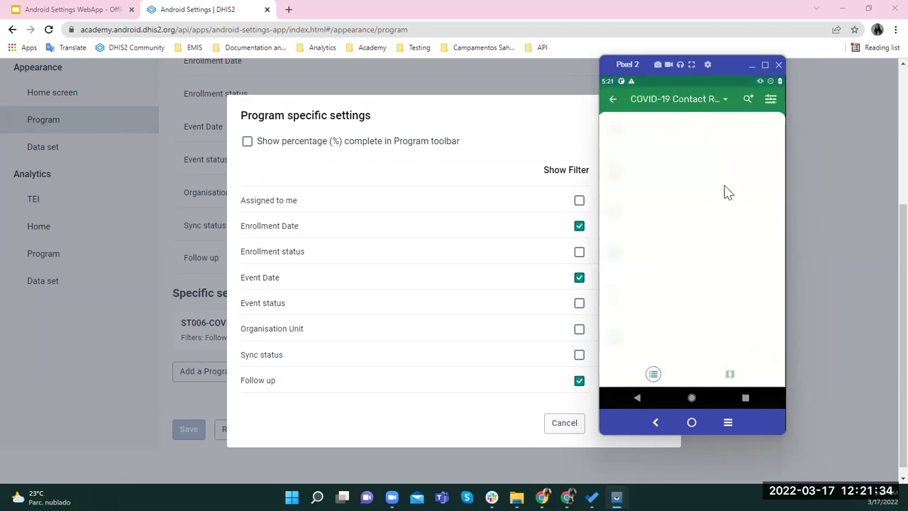
left_click(566, 423)
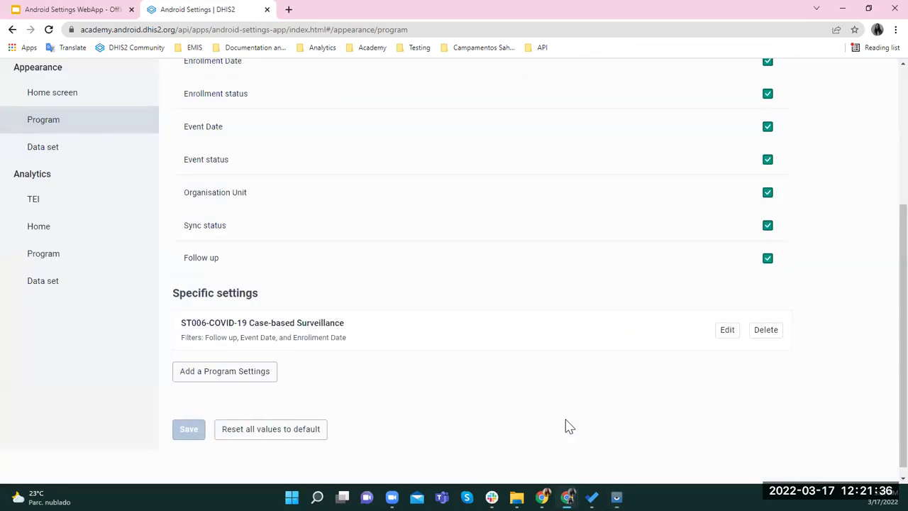
mouse_move(616, 497)
left_click(661, 449)
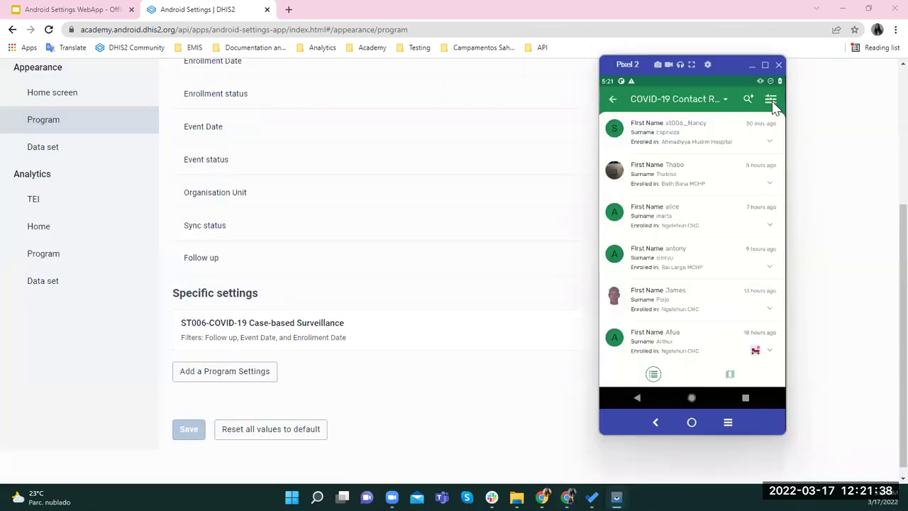
left_click(772, 100)
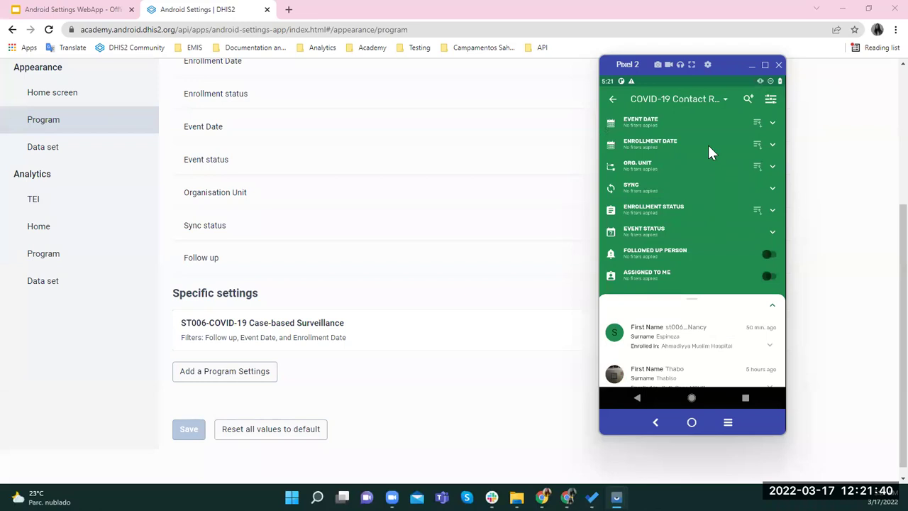
scroll(487, 158, "up", 2)
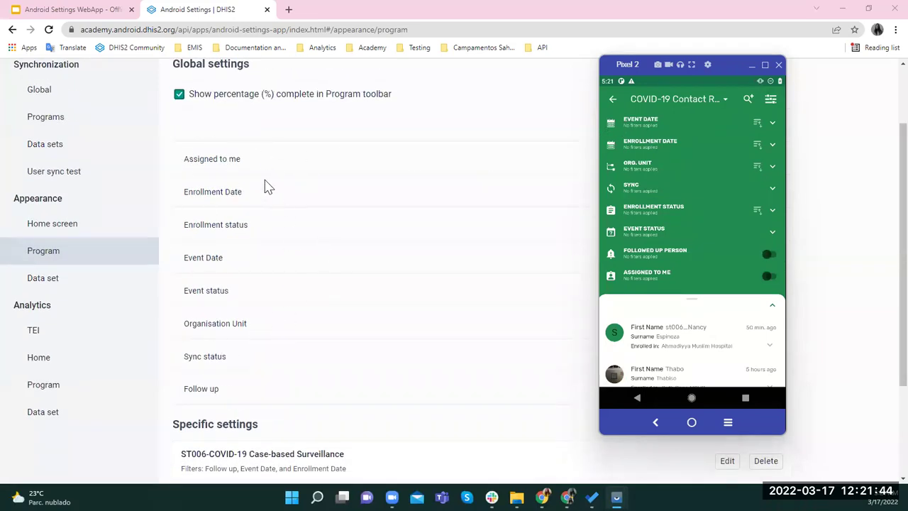
left_click_drag(691, 67, 527, 76)
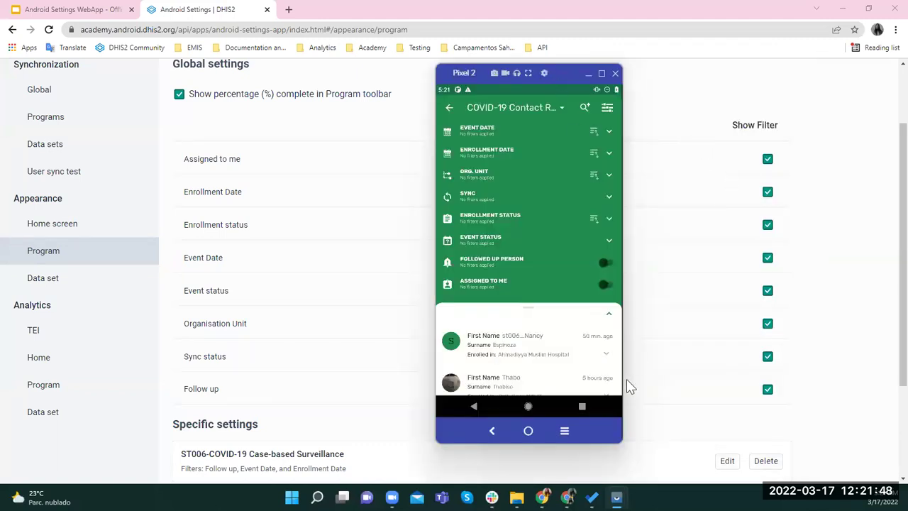
Step: Open a Follow-up event of the first listed person to check its completion percentage, and minimize the emulator
left_click(546, 349)
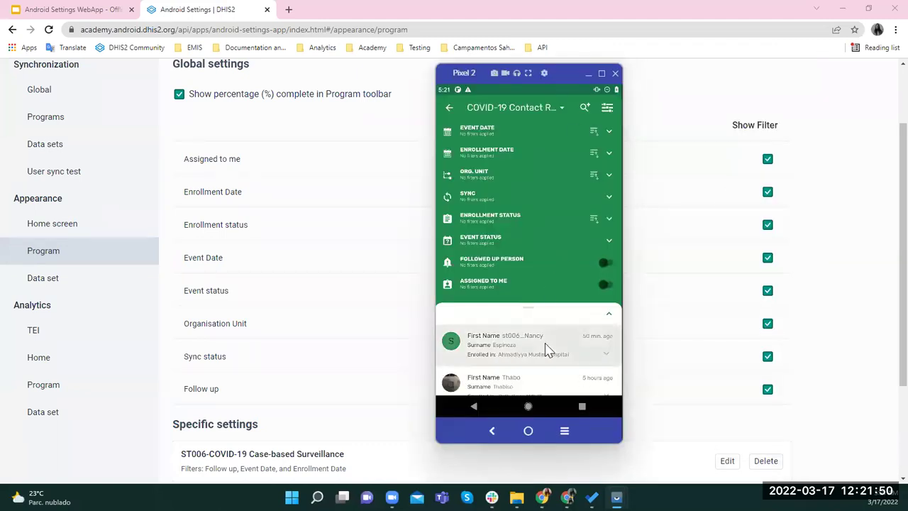
left_click(497, 204)
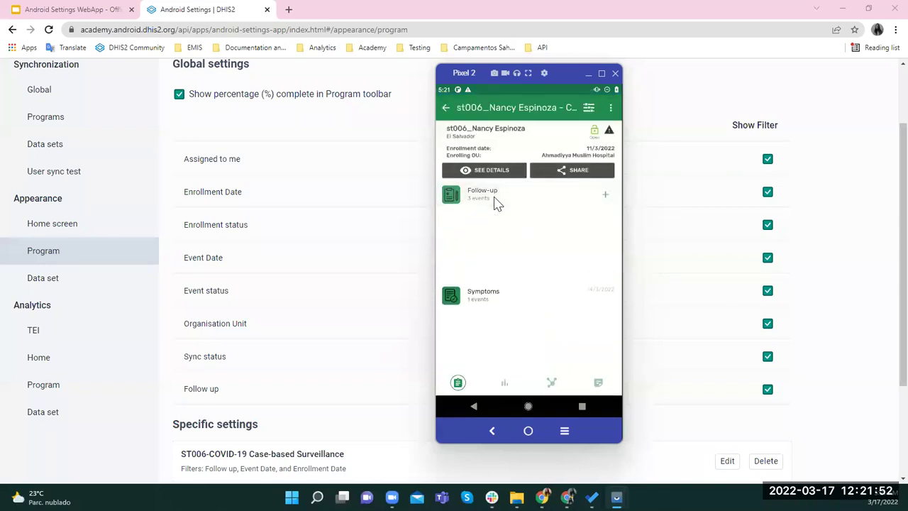
left_click(501, 230)
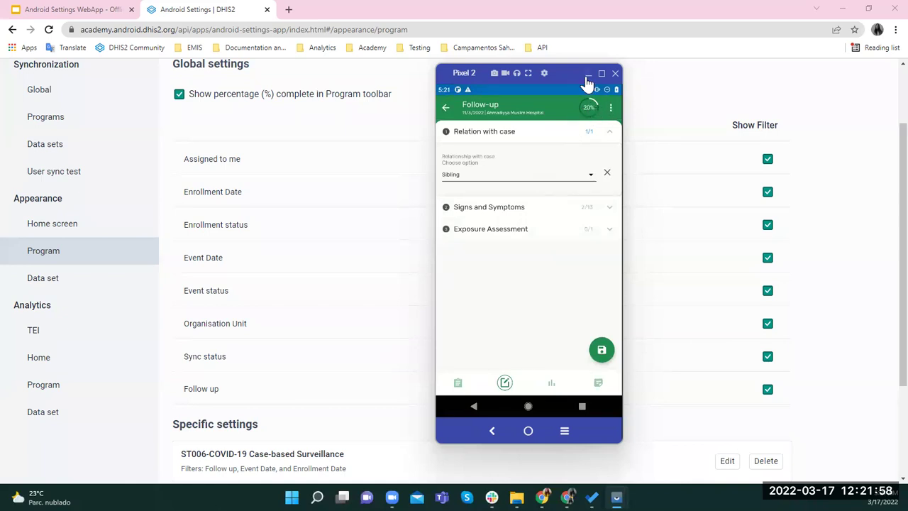
left_click(588, 74)
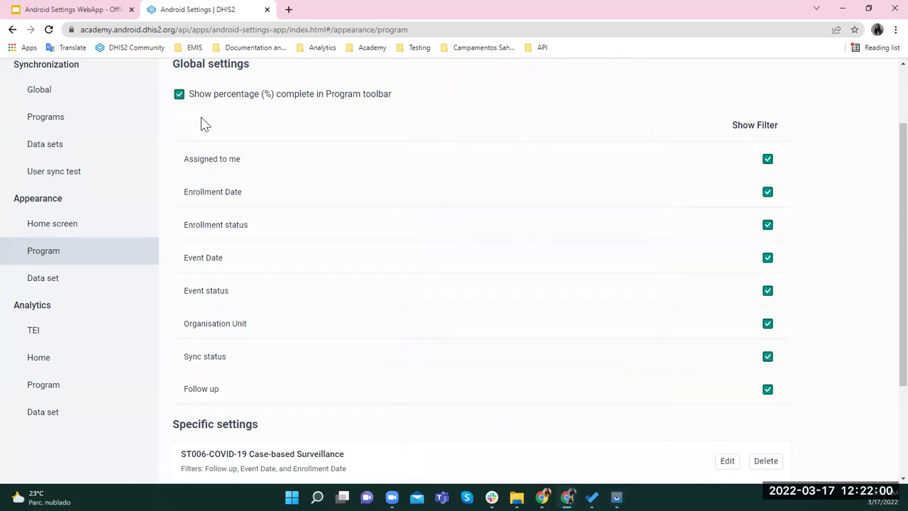
Step: Switch to the slide presentation and advance from Filters through Offline Analytics to the Configuring Analytics slide
left_click(65, 9)
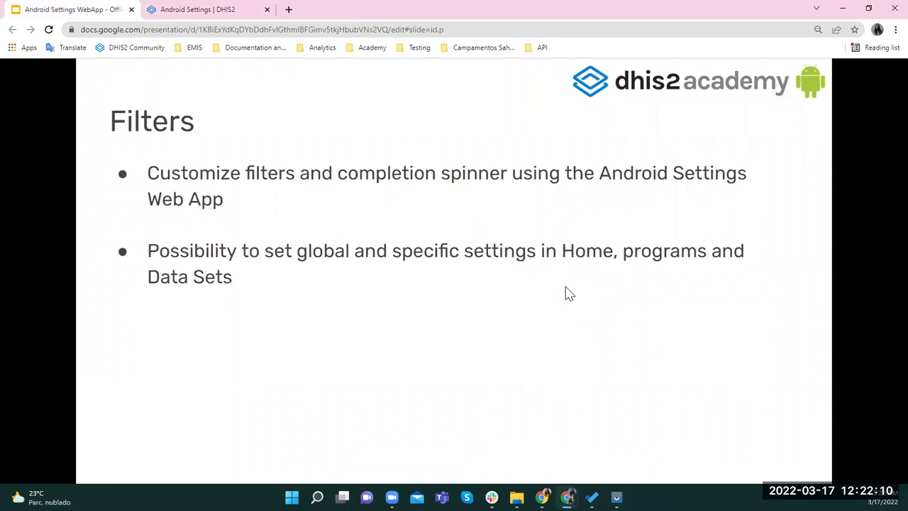
key("Right")
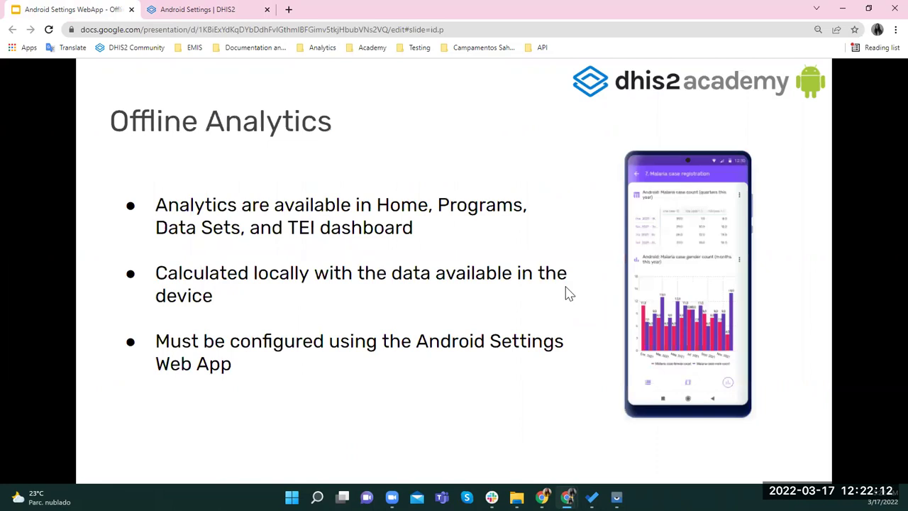
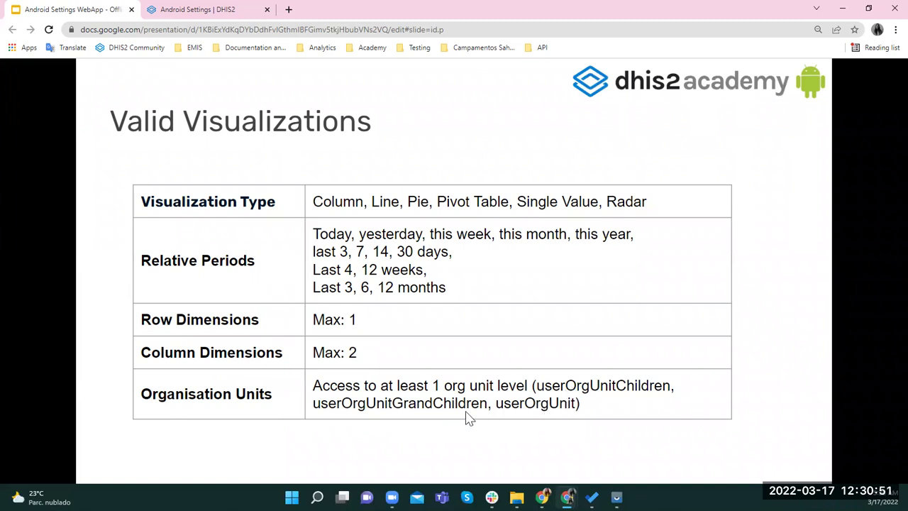
key("Right")
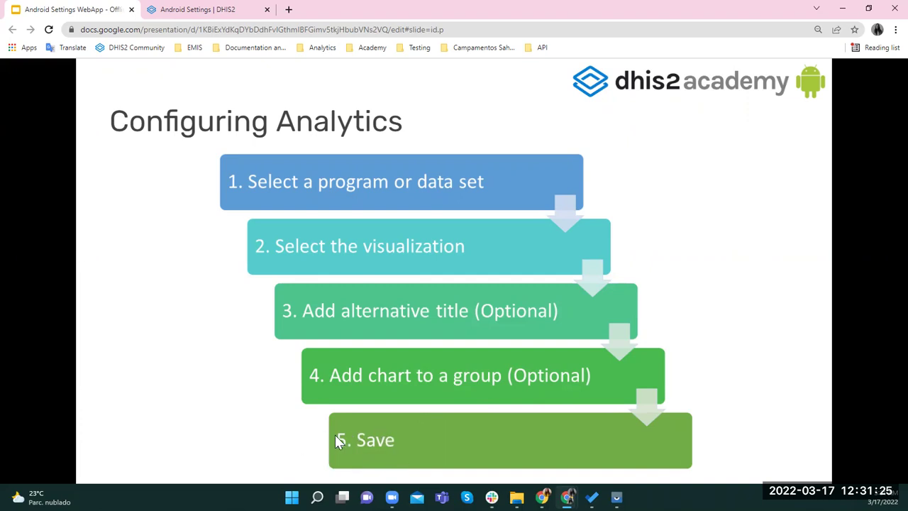
Step: In the Android Settings web app, open the Home analytics settings and examine the visualizations in both COVID19 groups
left_click(241, 7)
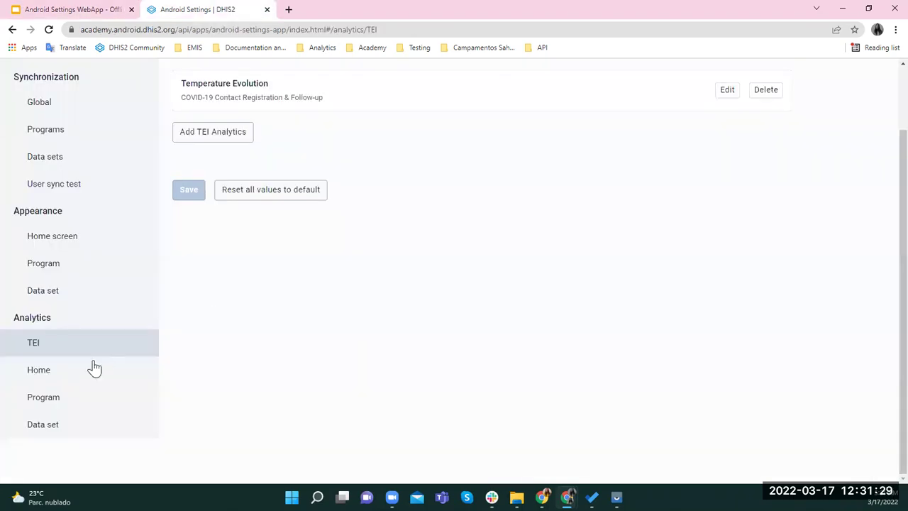
left_click(78, 380)
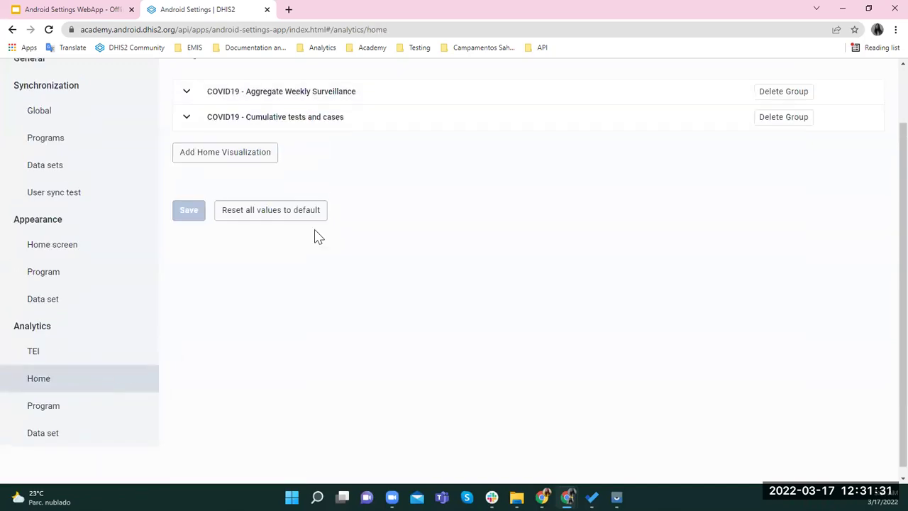
left_click(186, 149)
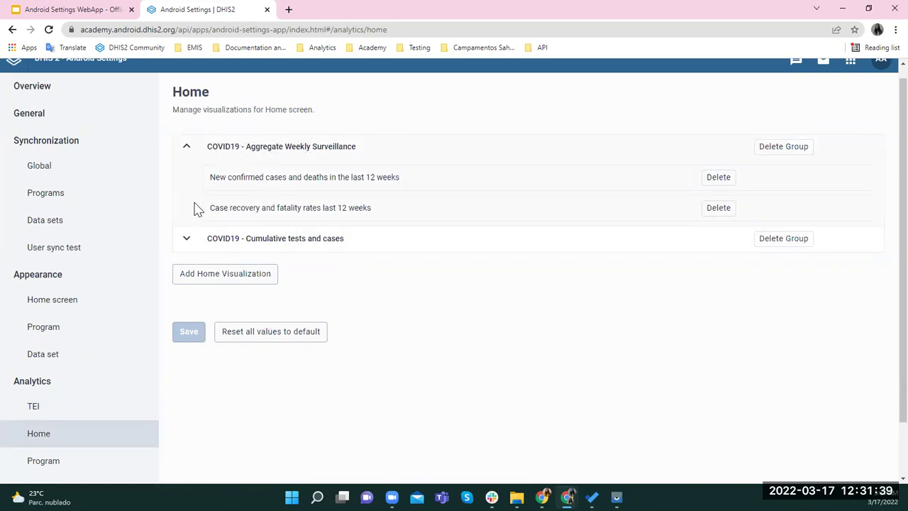
left_click(186, 241)
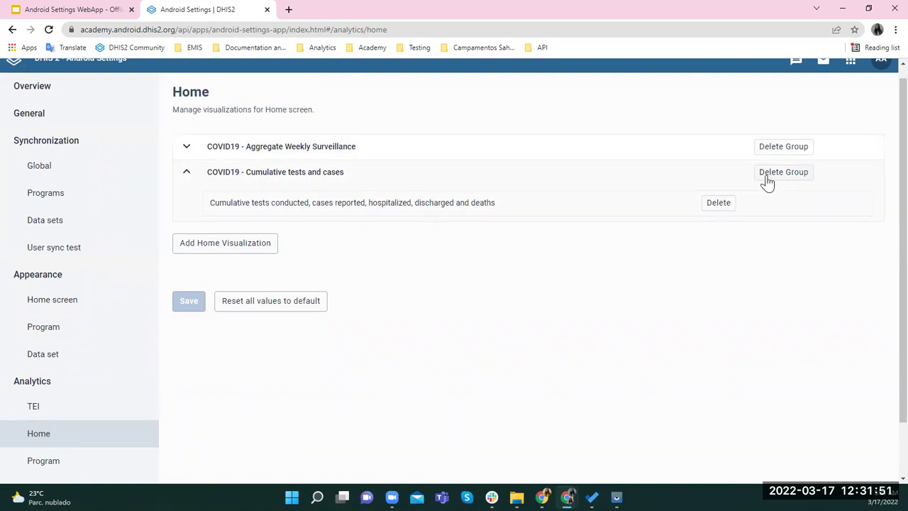
left_click(187, 147)
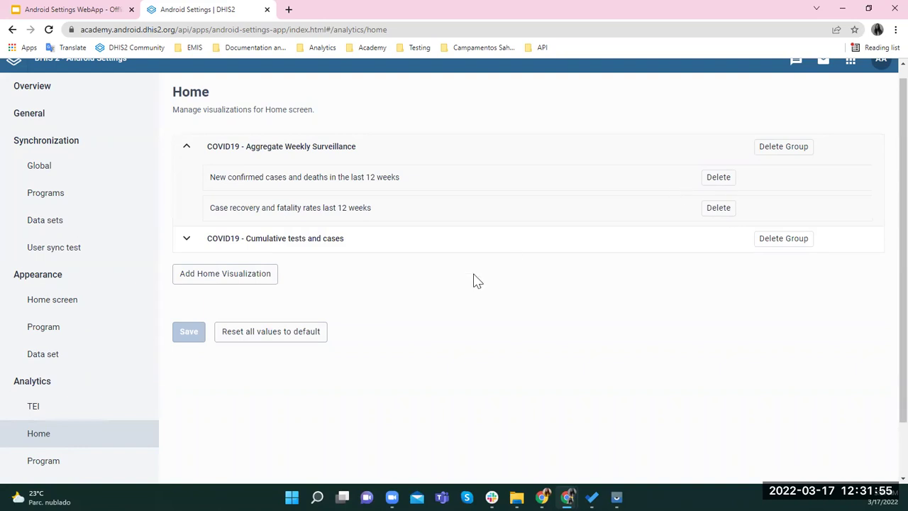
Step: Start adding a Home visualization and choose COVID19 - Case recovery and fatality rates last 12 weeks as its item
left_click(205, 280)
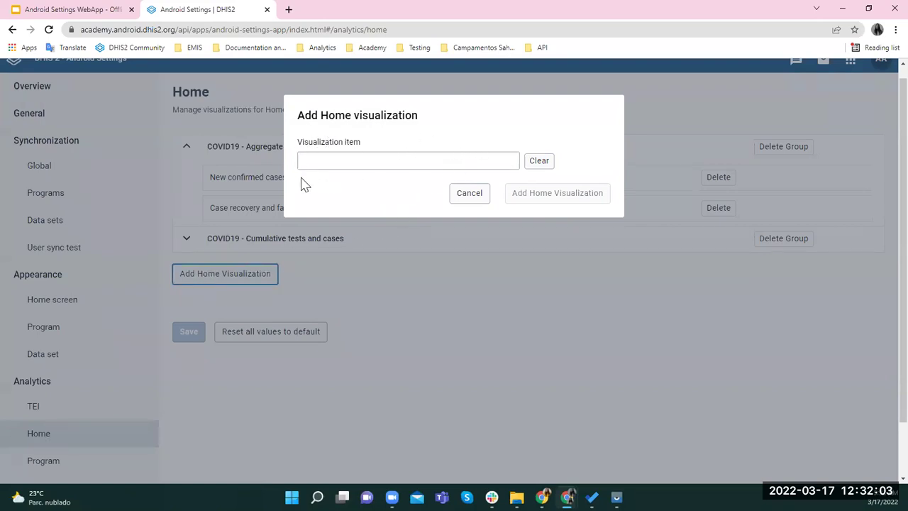
left_click(374, 162)
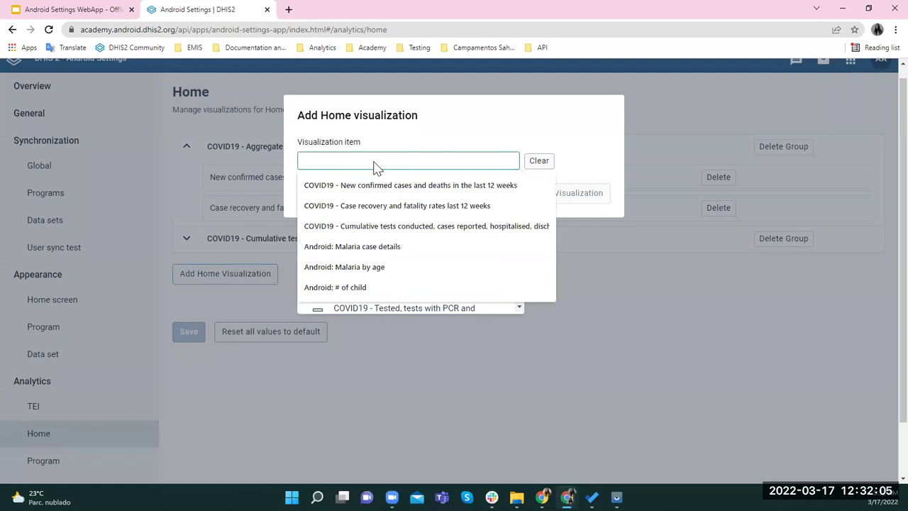
scroll(426, 245, "down", 1)
scroll(425, 244, "up", 1)
scroll(341, 308, "down", 2)
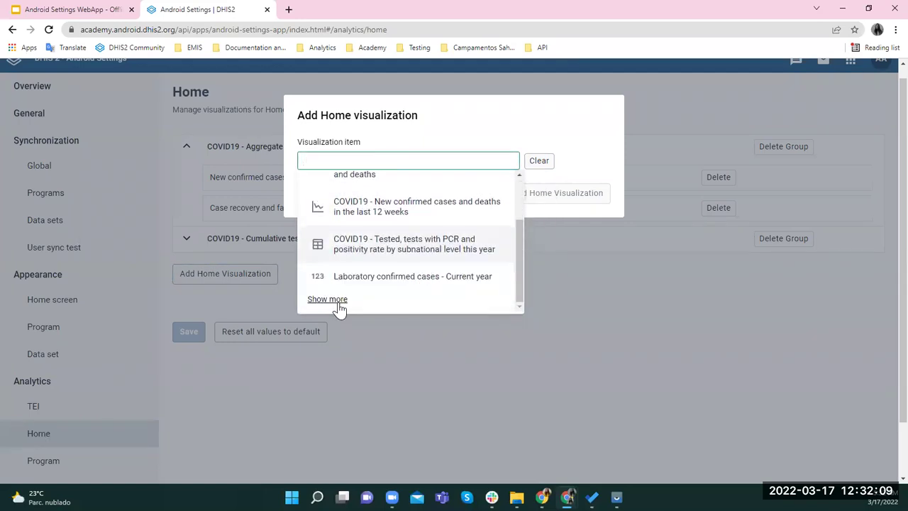
scroll(364, 248, "up", 3)
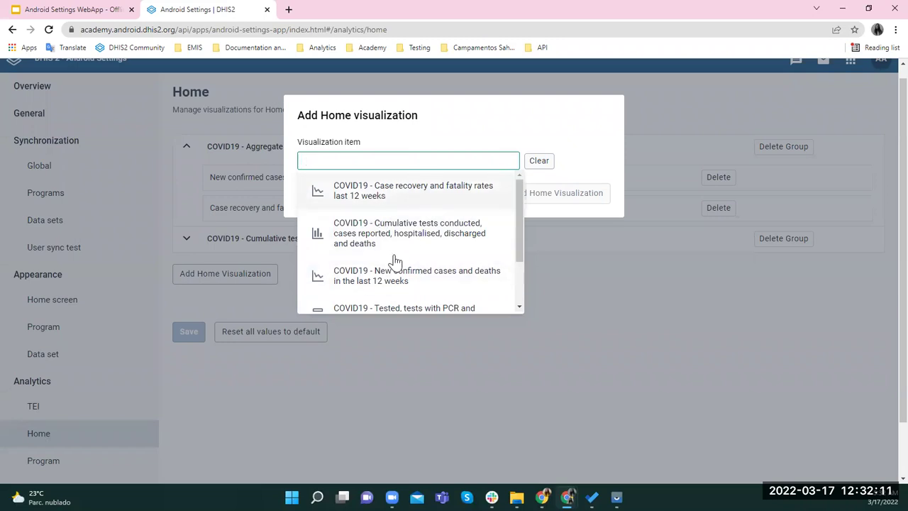
scroll(410, 303, "down", 2)
scroll(410, 304, "up", 3)
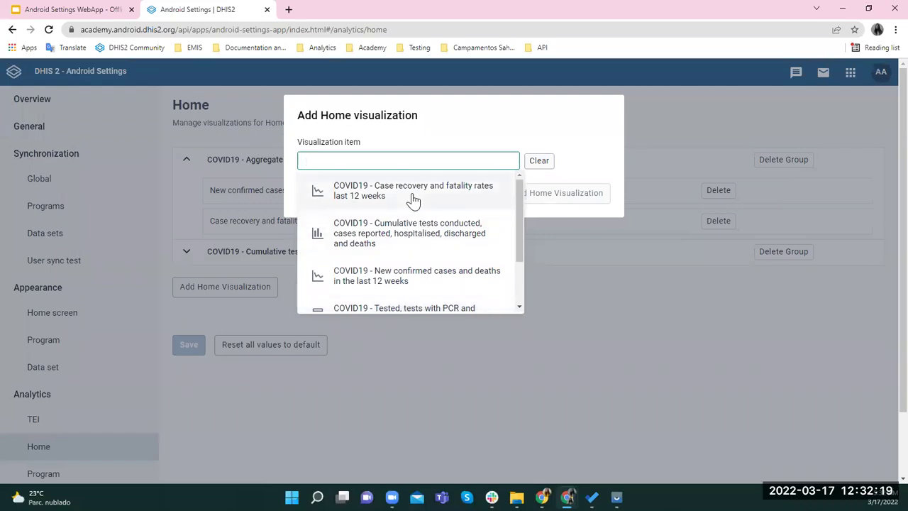
left_click(413, 199)
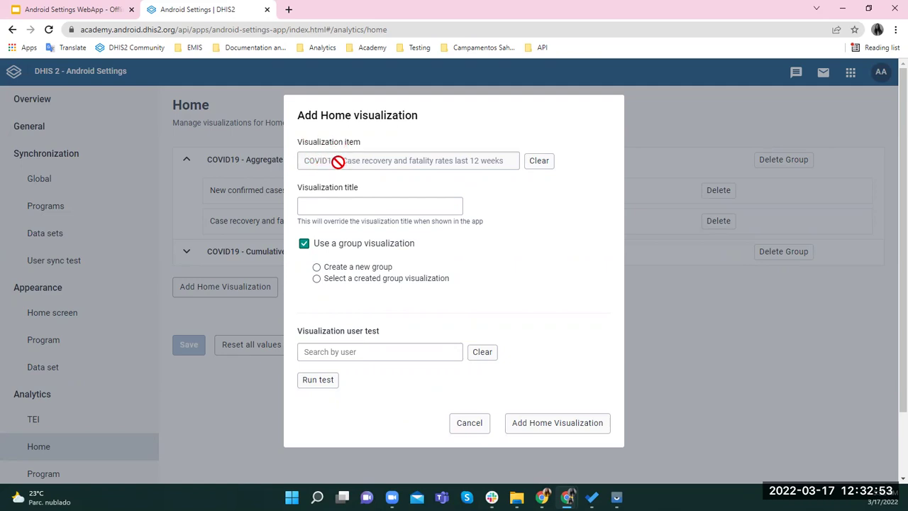
Step: Try the new visualization's grouping options by turning group visualization off and on and choosing to create a new group
left_click(339, 205)
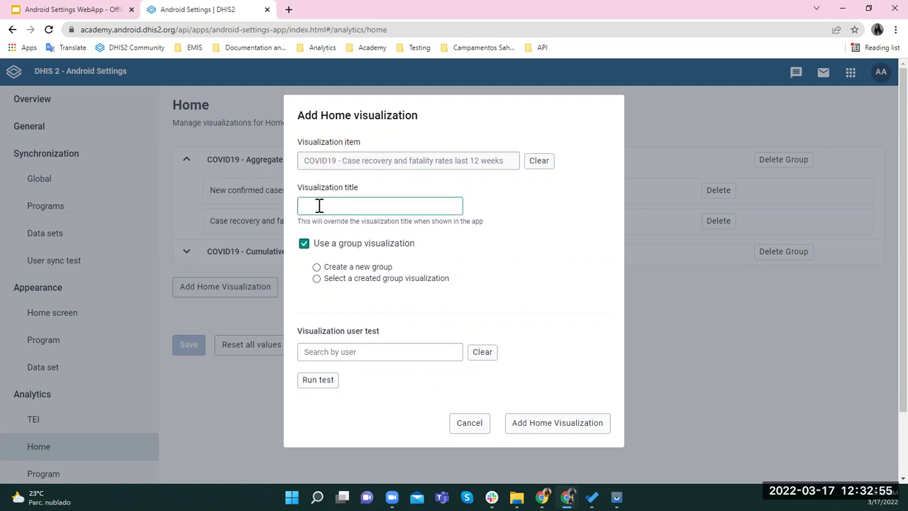
left_click(303, 244)
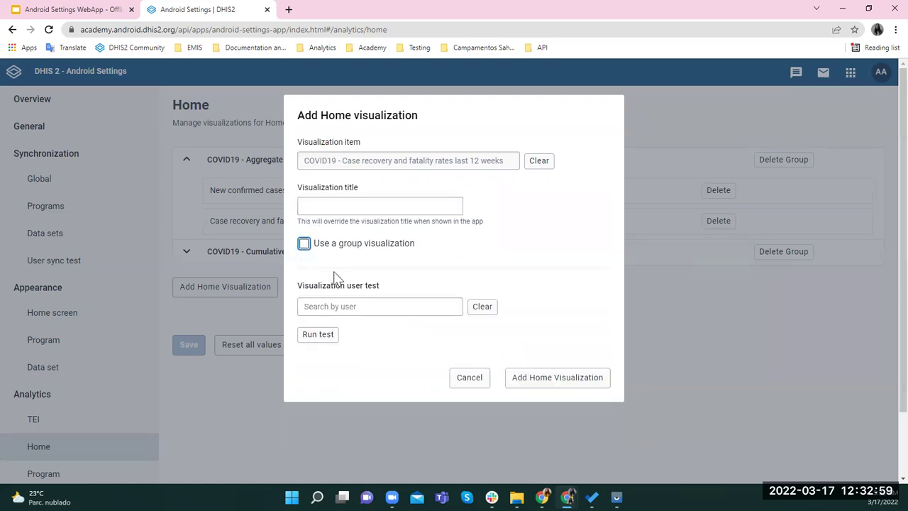
left_click(305, 244)
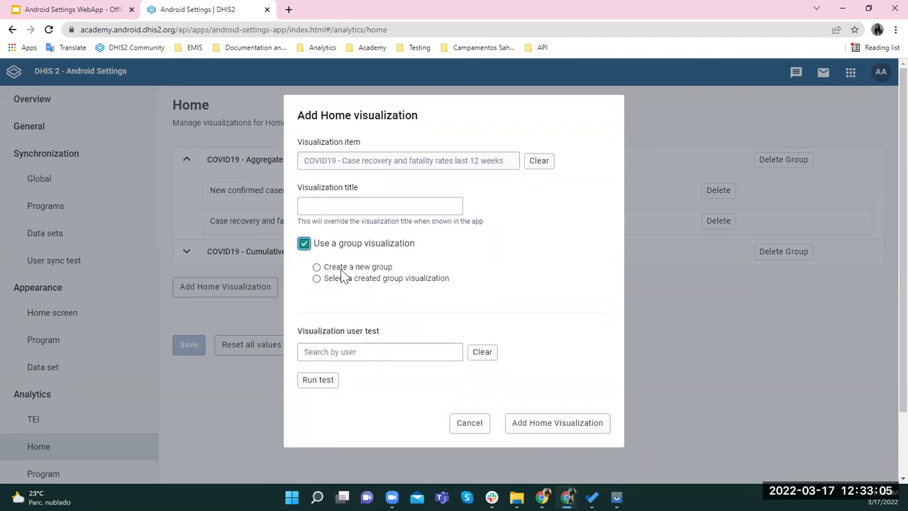
left_click(317, 268)
left_click(335, 293)
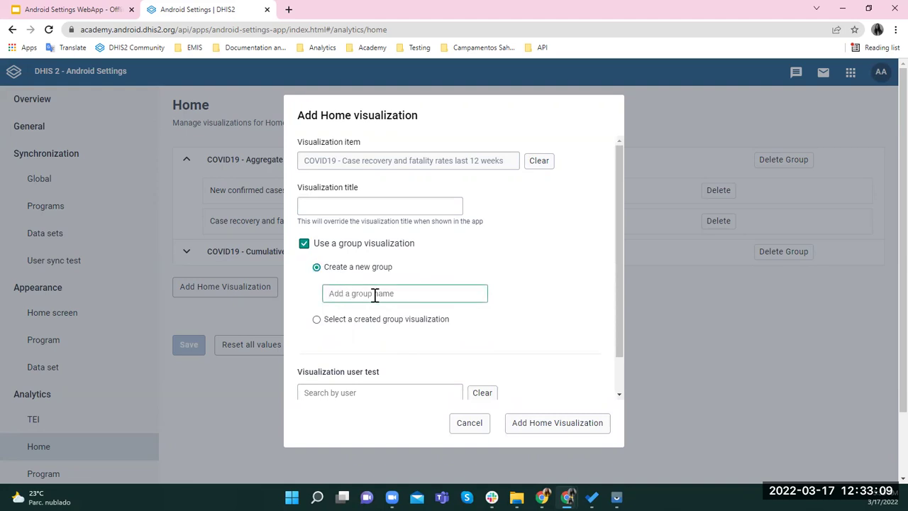
Step: Set the visualization to use an already created group and examine the available groups without choosing one
left_click(315, 321)
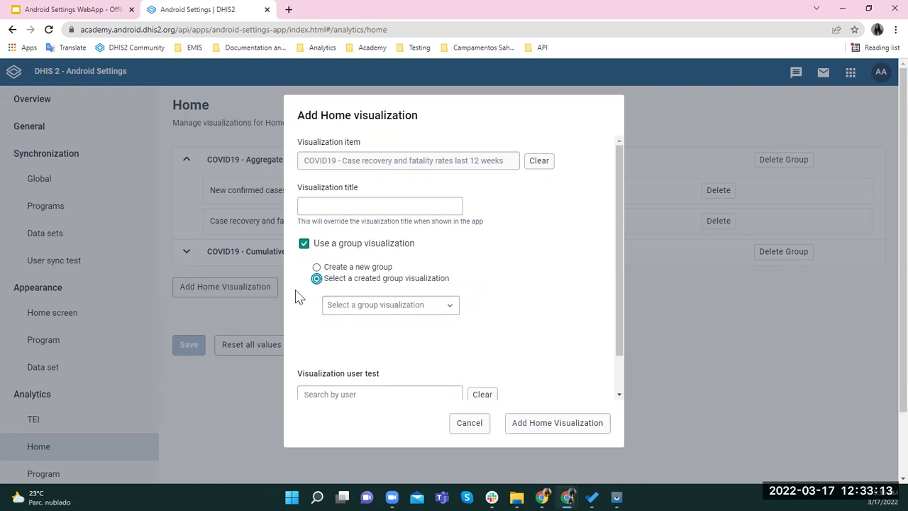
left_click(366, 306)
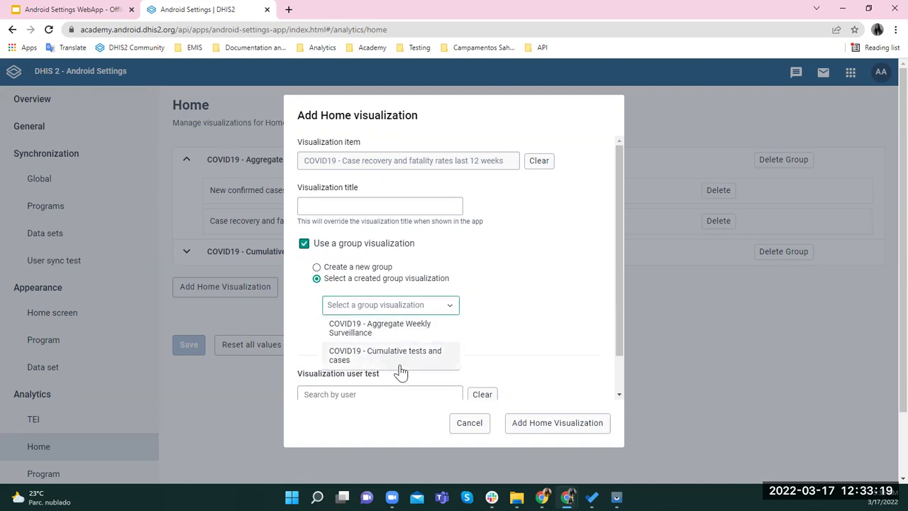
left_click(522, 307)
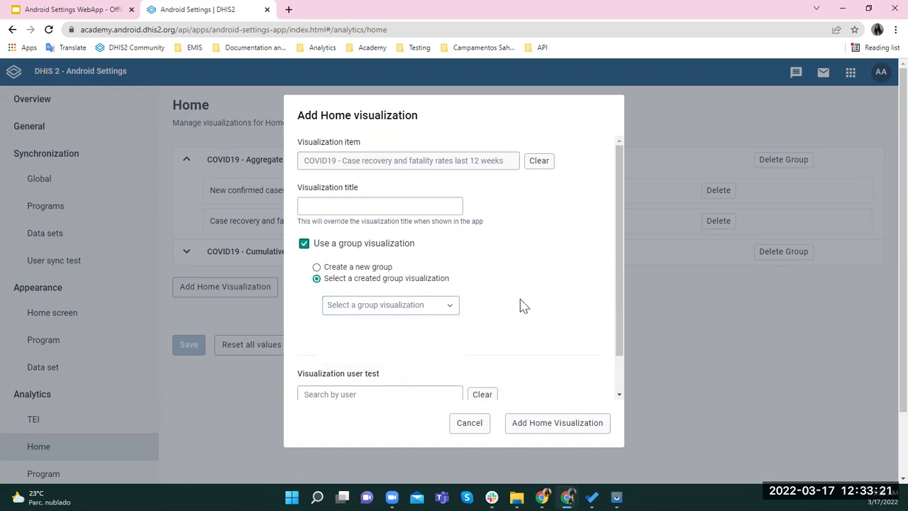
Step: Run the visualization user test for the user _android st006 on the chosen case recovery and fatality rates visualization
scroll(522, 305, "down", 1)
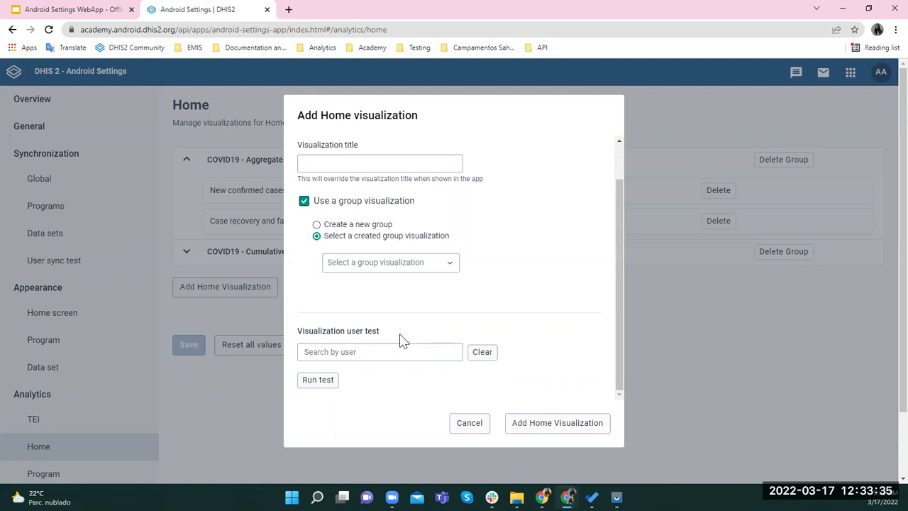
left_click(341, 353)
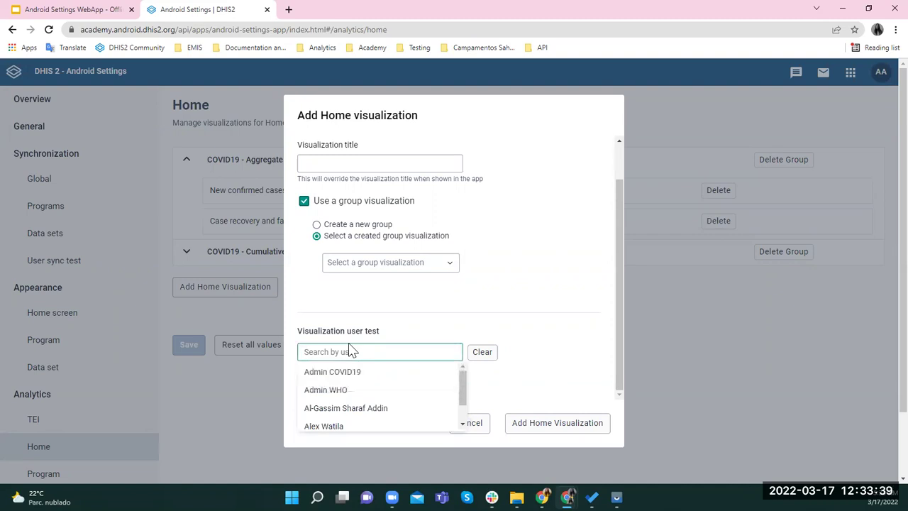
type("st006")
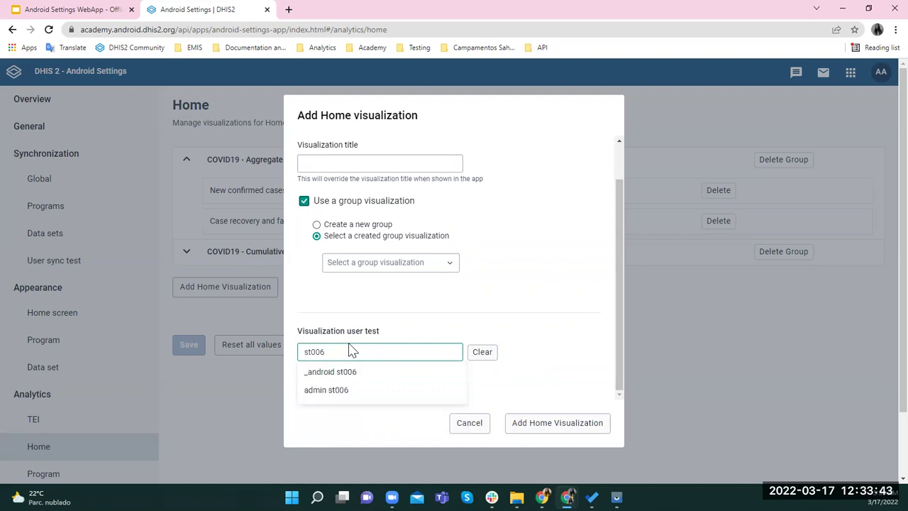
left_click(339, 374)
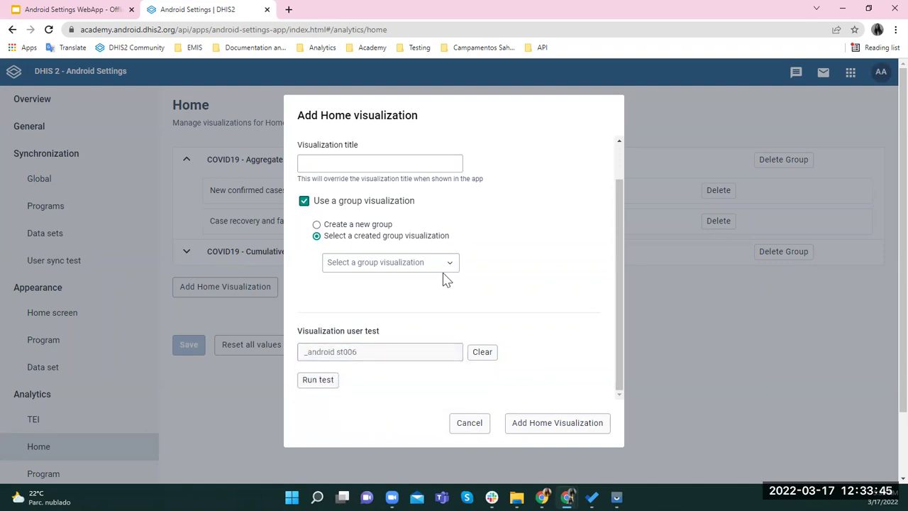
scroll(405, 241, "up", 1)
scroll(390, 324, "down", 1)
left_click(319, 381)
scroll(323, 378, "down", 1)
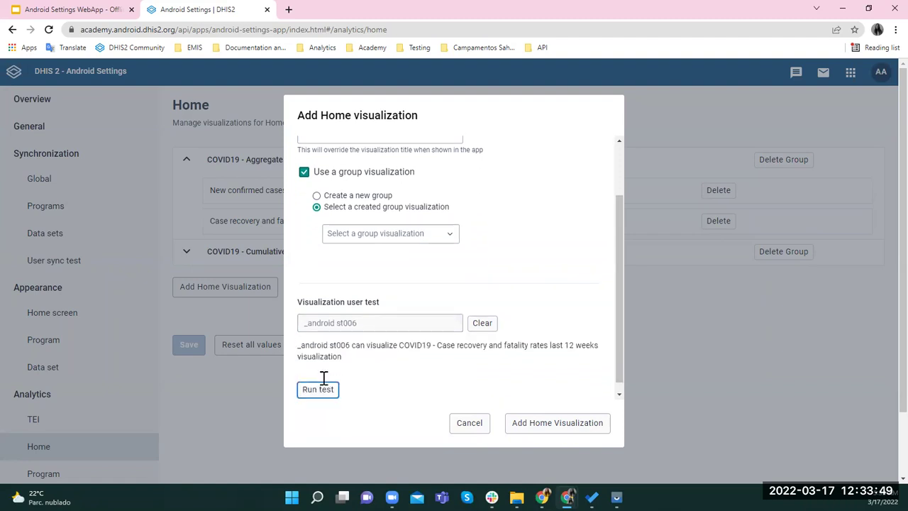
Step: Review the user test result together with the visualization's settings and cancel adding the Home visualization
left_click_drag(351, 346, 398, 347)
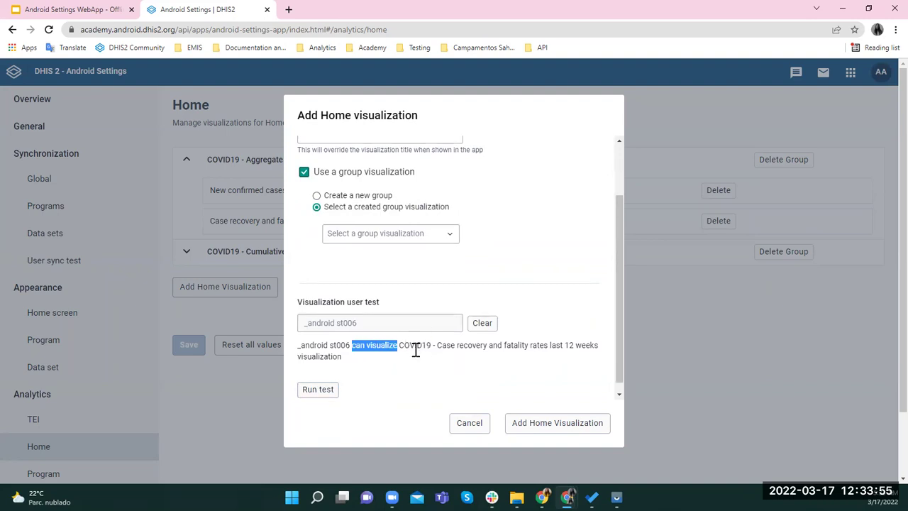
scroll(415, 349, "down", 1)
scroll(360, 290, "down", 1)
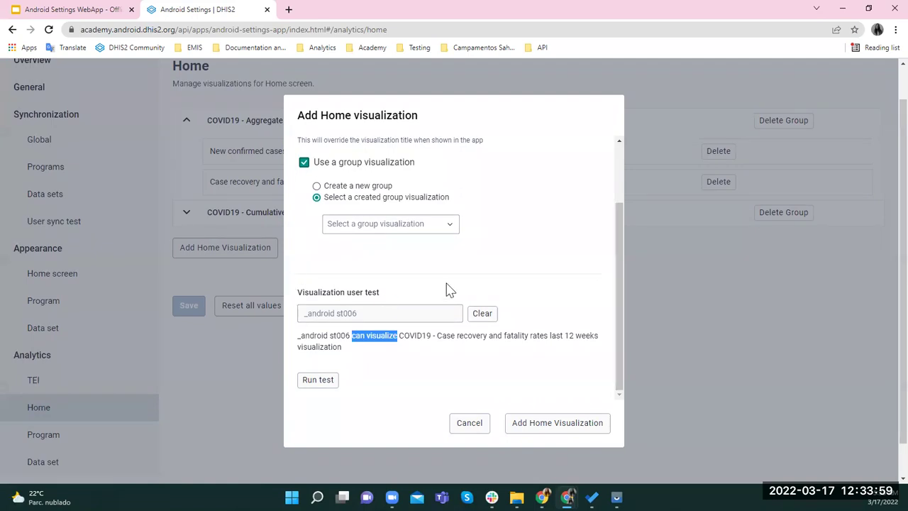
scroll(449, 290, "up", 3)
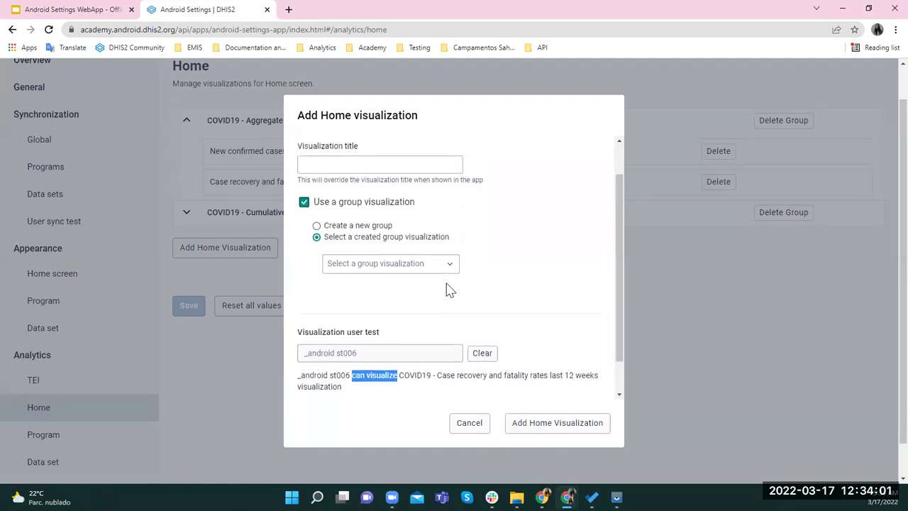
scroll(448, 289, "up", 1)
scroll(448, 289, "down", 3)
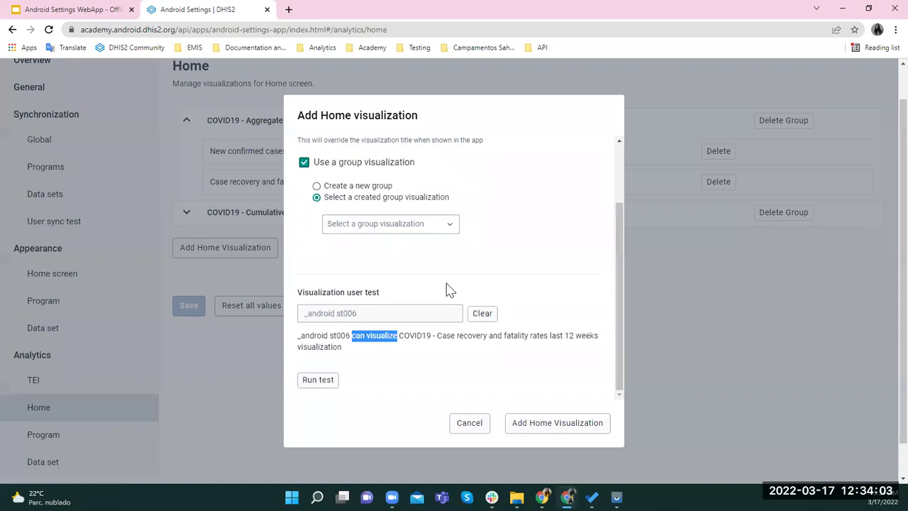
scroll(407, 235, "up", 3)
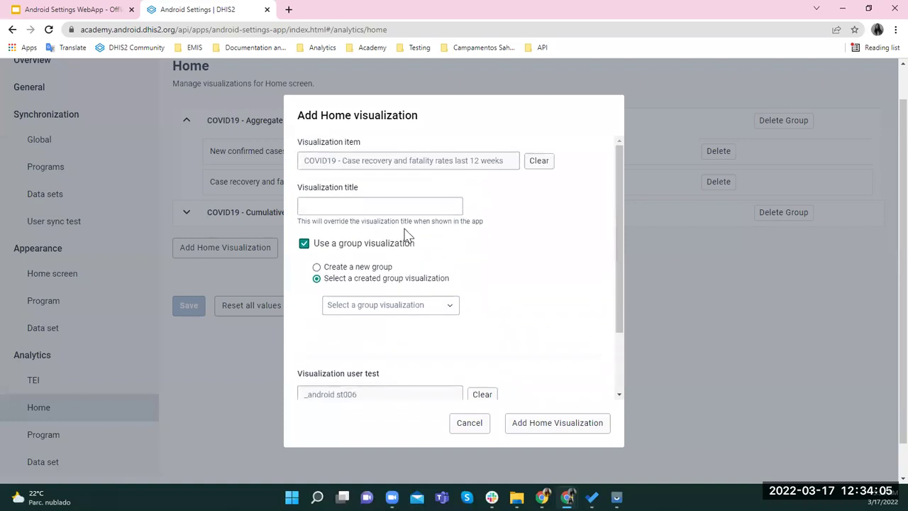
scroll(405, 235, "down", 3)
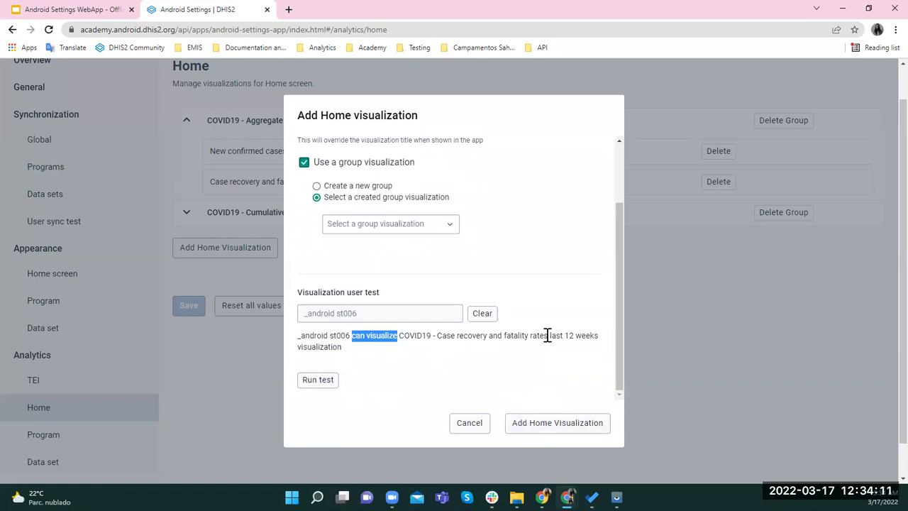
left_click(468, 428)
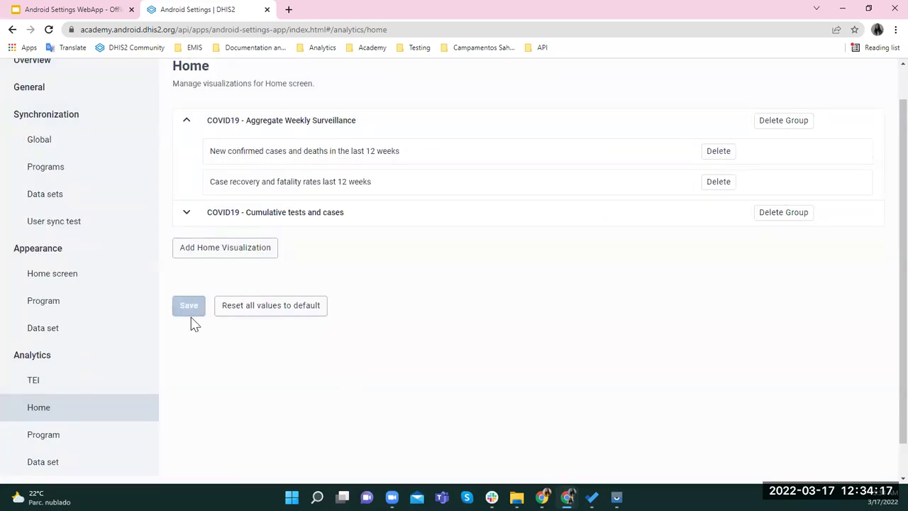
Step: View the Program analytics settings and open the Data set analytics settings
scroll(98, 332, "down", 1)
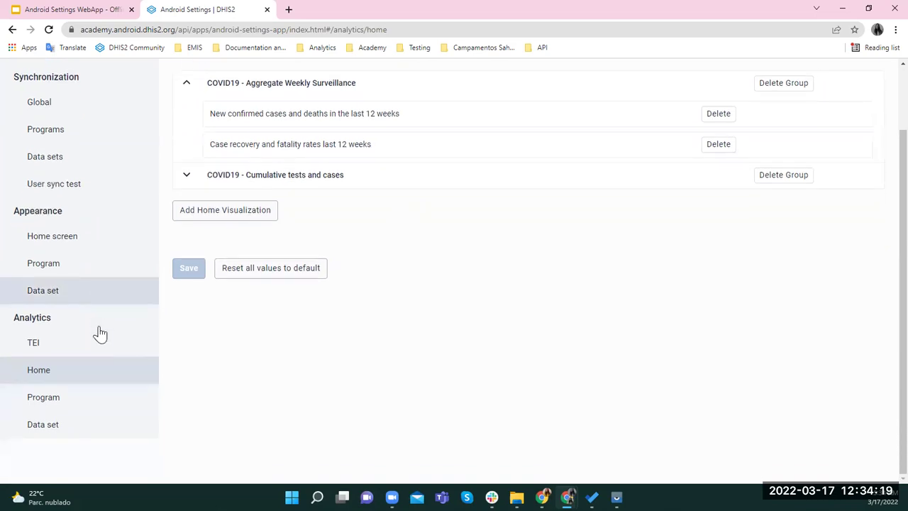
left_click(81, 403)
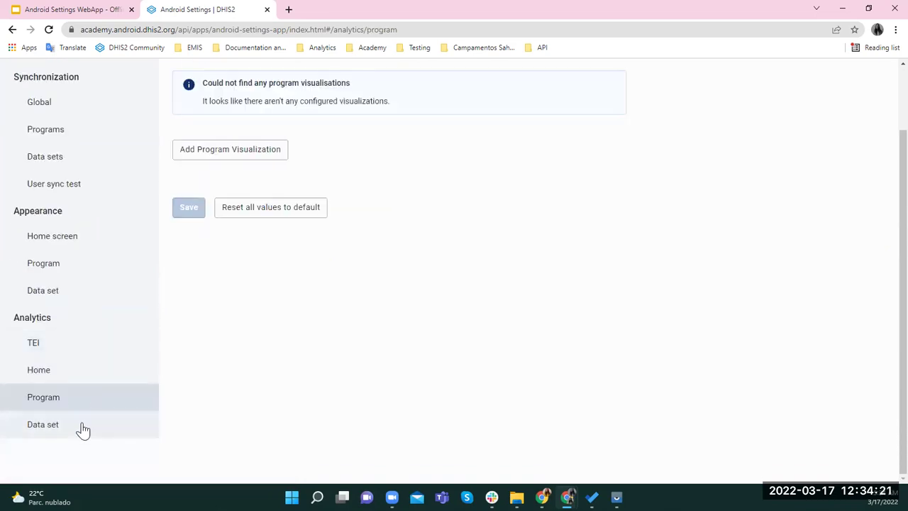
left_click(82, 427)
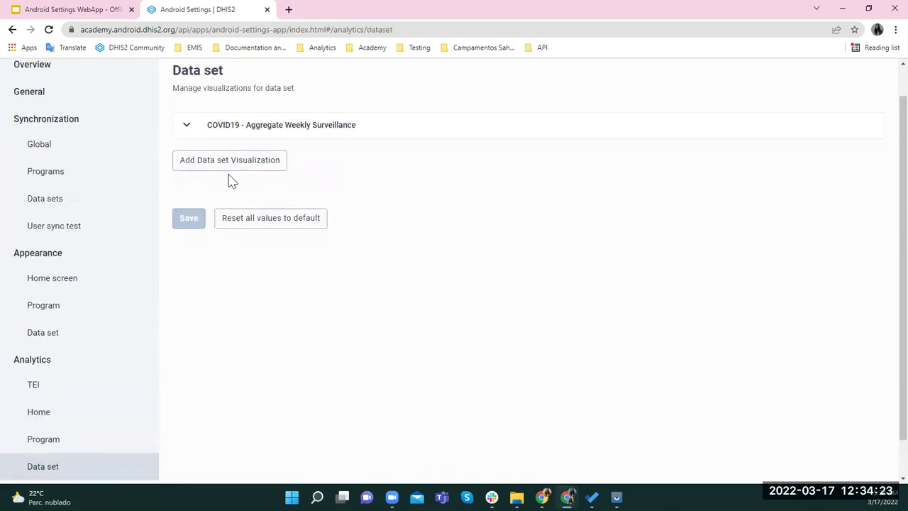
Step: Start a data set visualization for COVID19 - Aggregate Weekly Surveillance with the item COVID19 - Cumulative tests conducted, cases reported, hospitalised, discharged and deaths
left_click(226, 169)
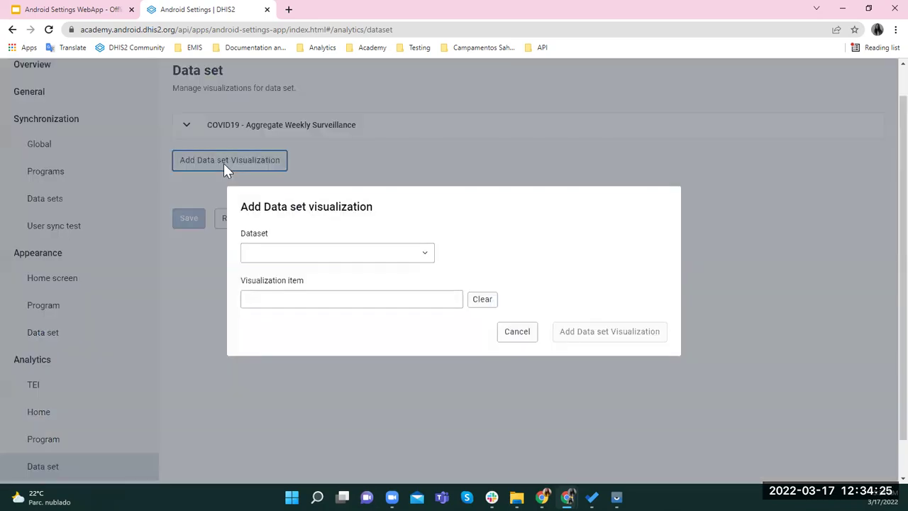
left_click(338, 254)
left_click(333, 273)
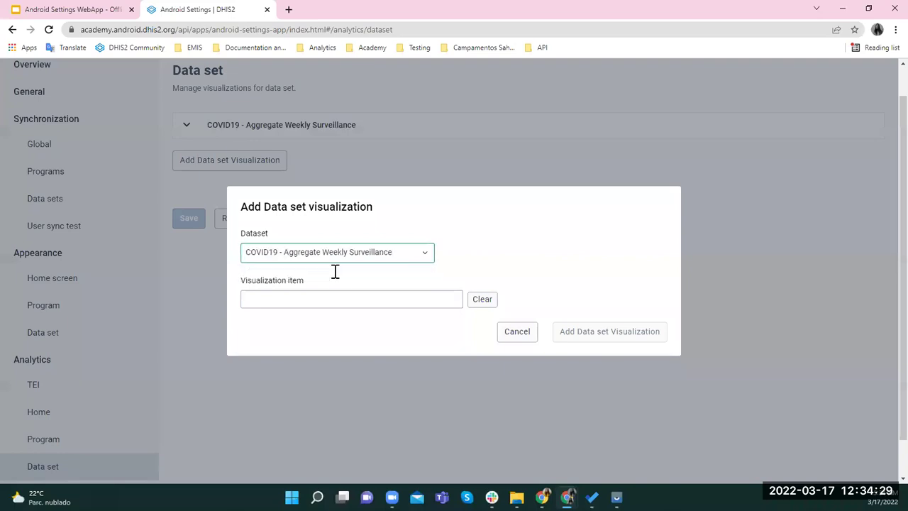
scroll(125, 341, "down", 2)
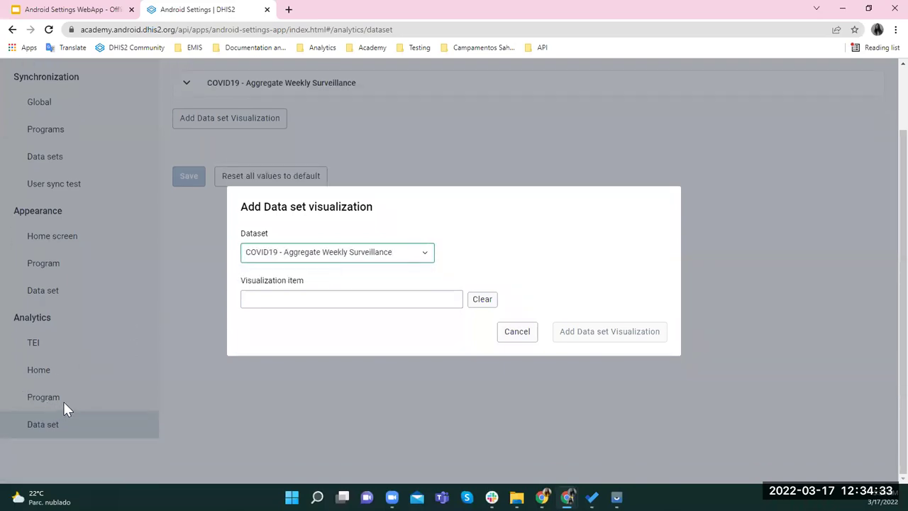
left_click(329, 298)
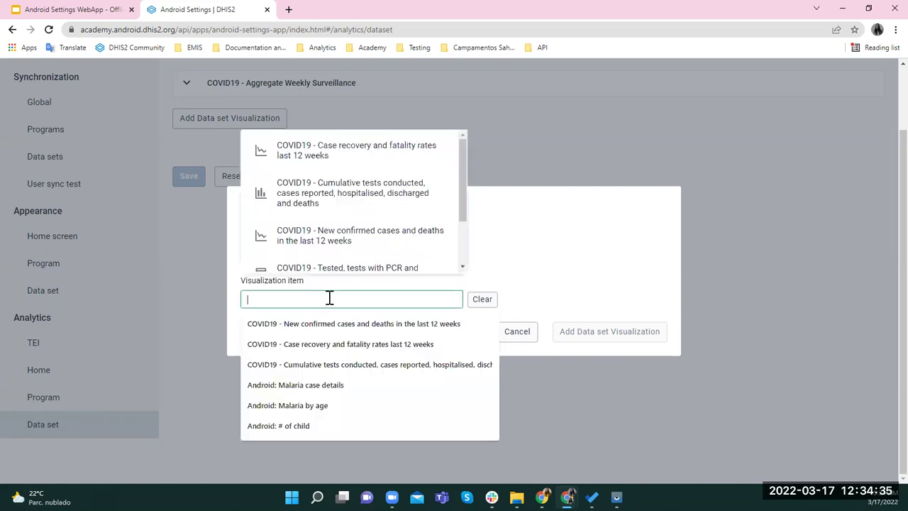
left_click(355, 195)
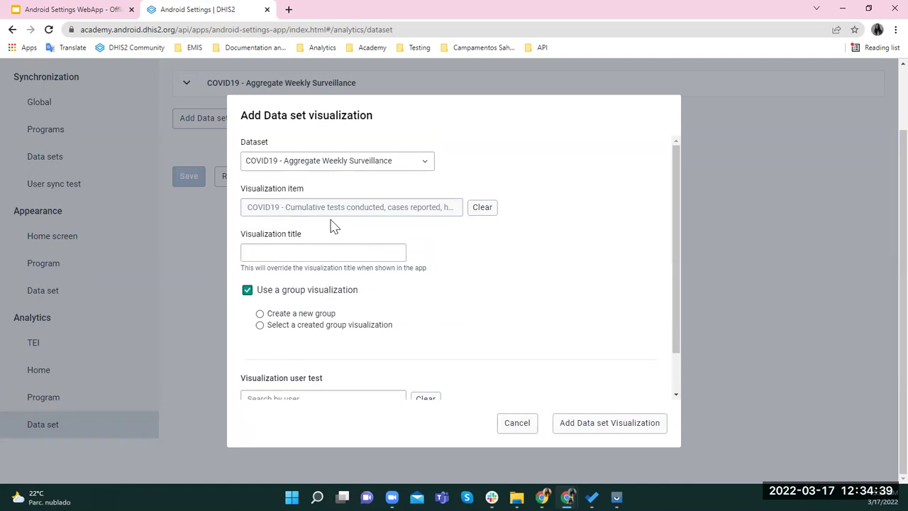
Step: Examine the grouping and user test options of the data set visualization and cancel adding it
scroll(331, 224, "down", 1)
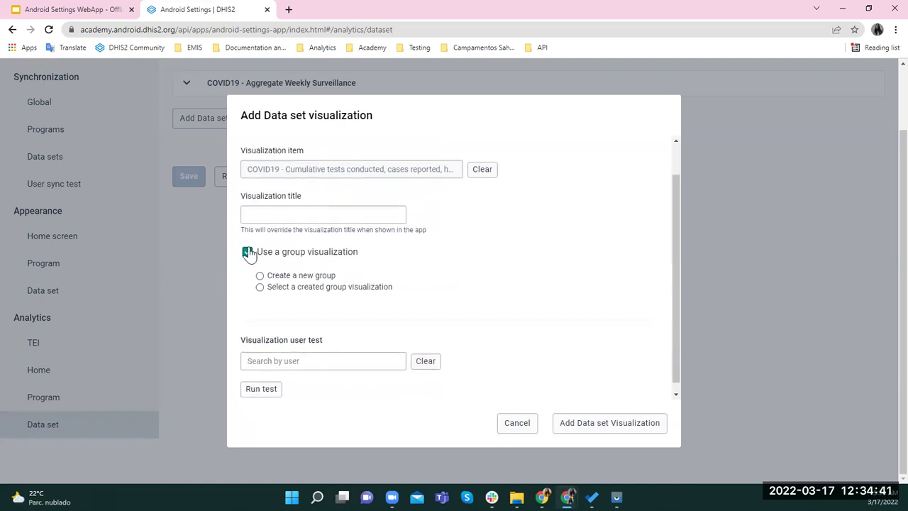
scroll(291, 270, "down", 1)
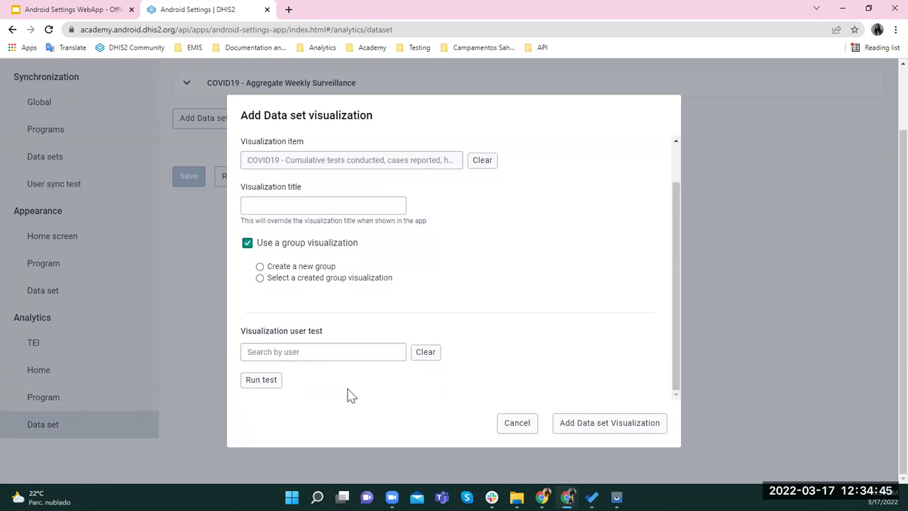
left_click(517, 423)
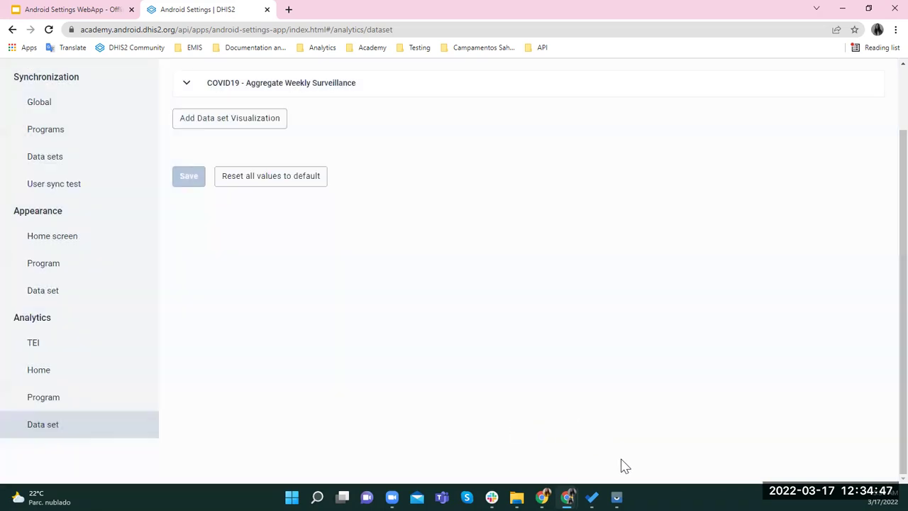
Step: Switch to the Android app in the Pixel 2 emulator and examine the Home analytics charts in both COVID19 groups
mouse_move(616, 496)
left_click(656, 459)
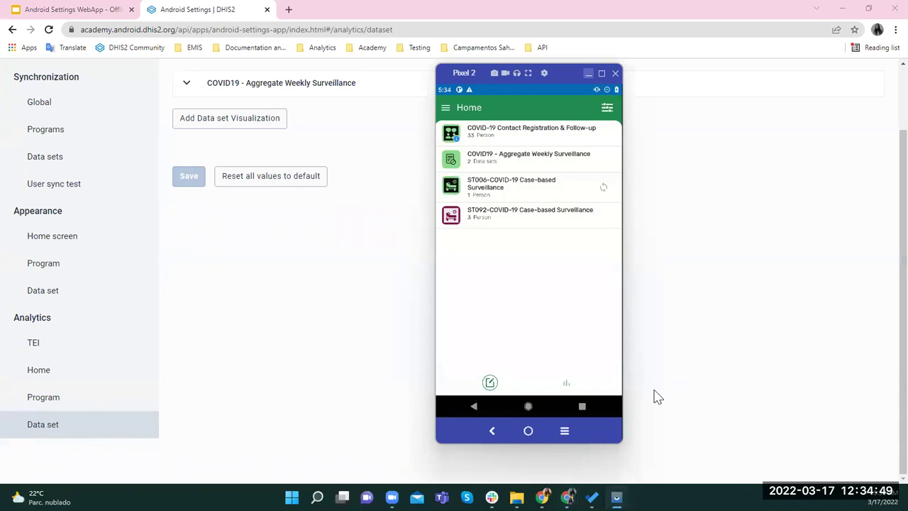
left_click(566, 384)
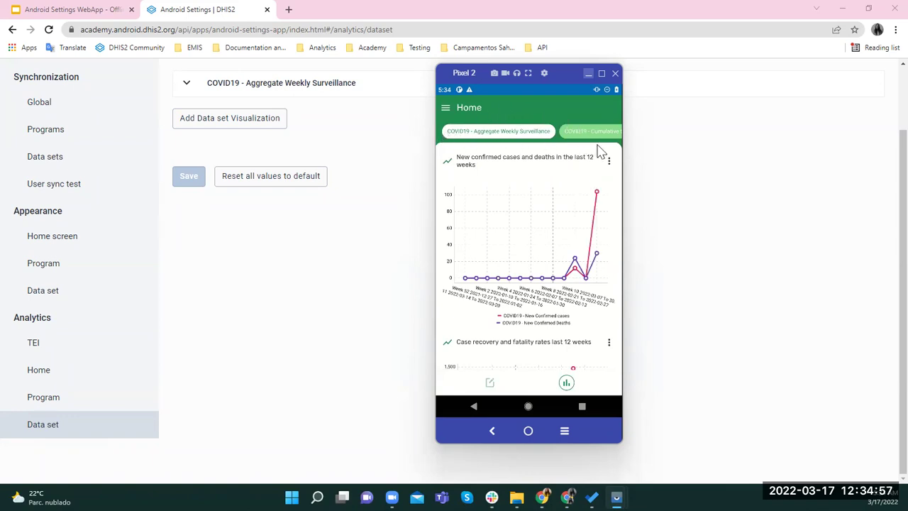
scroll(539, 286, "down", 2)
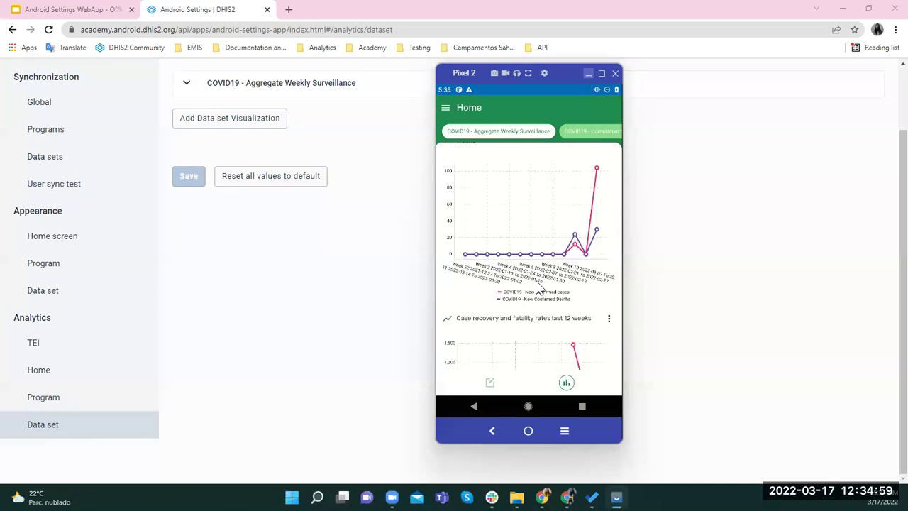
scroll(537, 287, "up", 2)
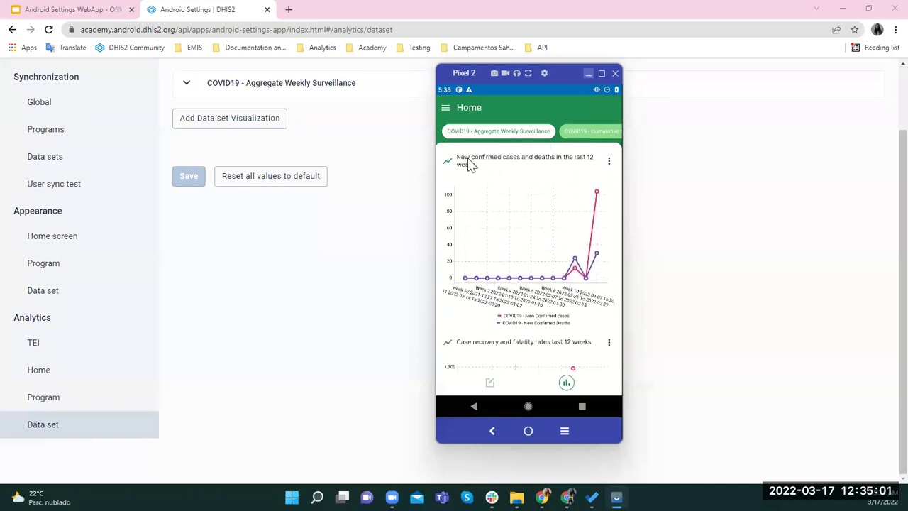
scroll(527, 166, "down", 1)
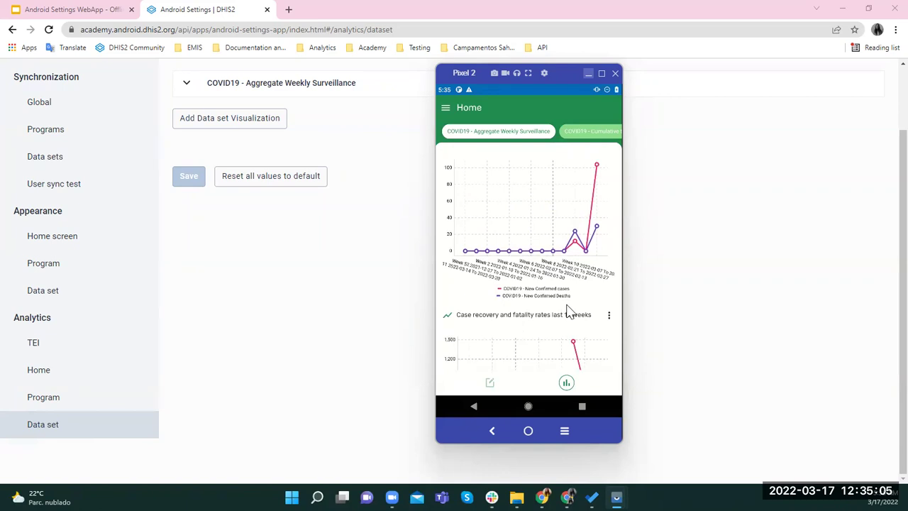
scroll(567, 312, "up", 1)
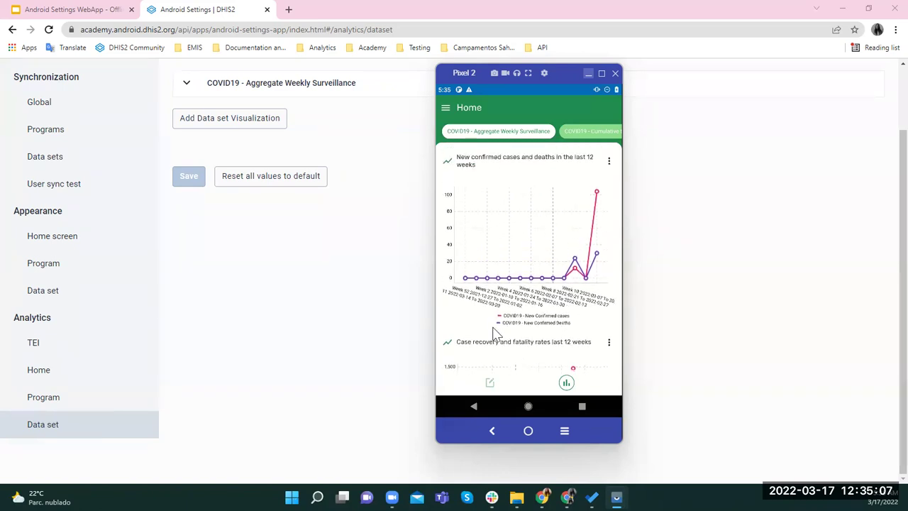
scroll(495, 333, "down", 5)
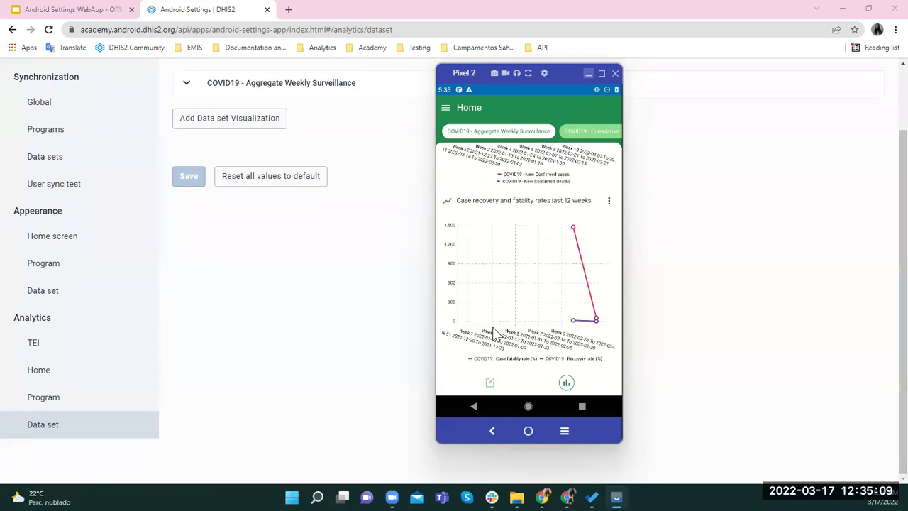
scroll(495, 333, "down", 1)
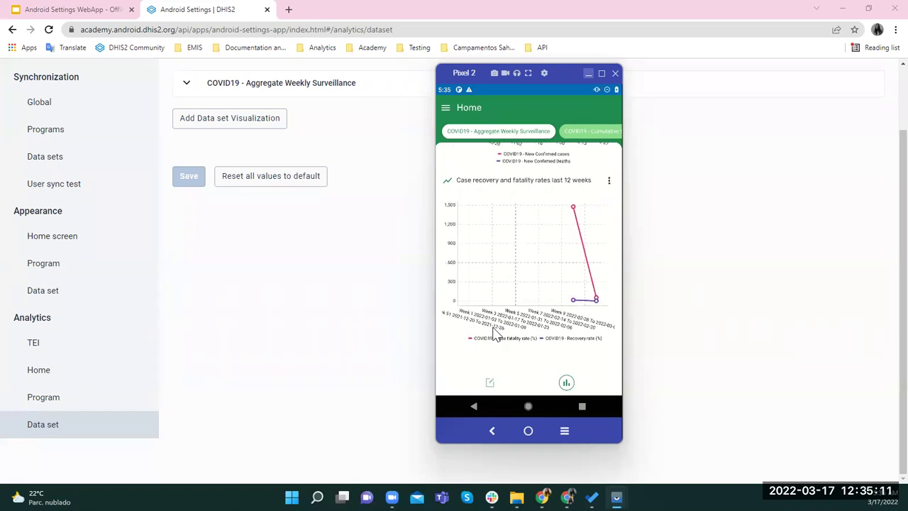
scroll(521, 264, "up", 3)
scroll(521, 263, "up", 3)
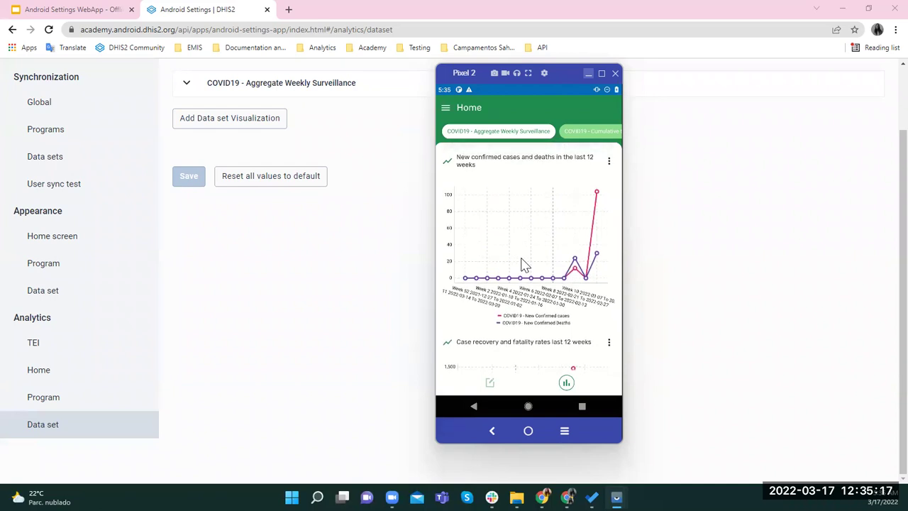
left_click(582, 135)
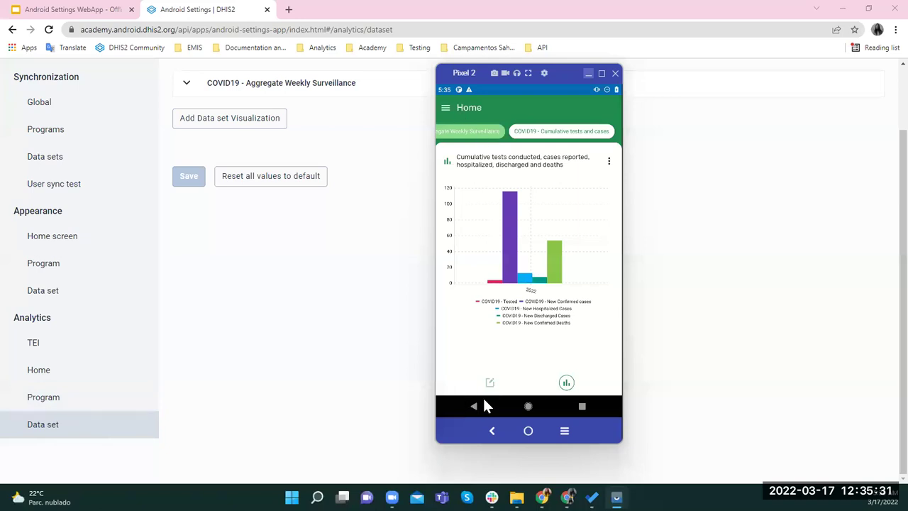
Step: Return to the Home list of programs and open the COVID19 - Aggregate Weekly Surveillance data set
left_click(490, 383)
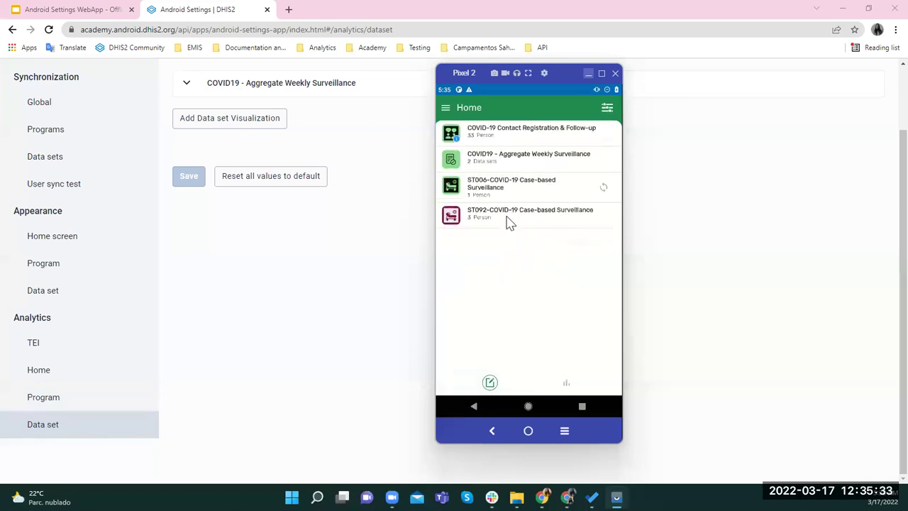
left_click(483, 165)
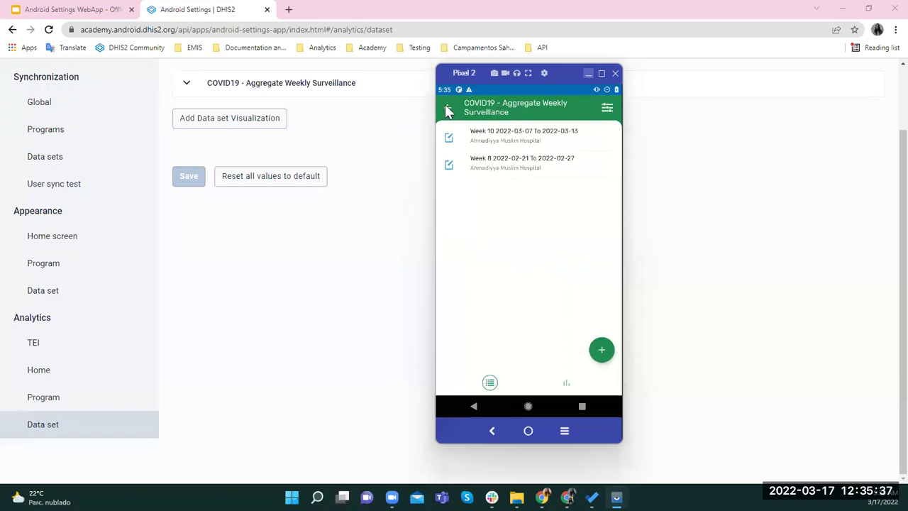
Step: Examine the new confirmed and hospitalized cases bars in the data set's cumulative analytics chart and return to Home
left_click(566, 388)
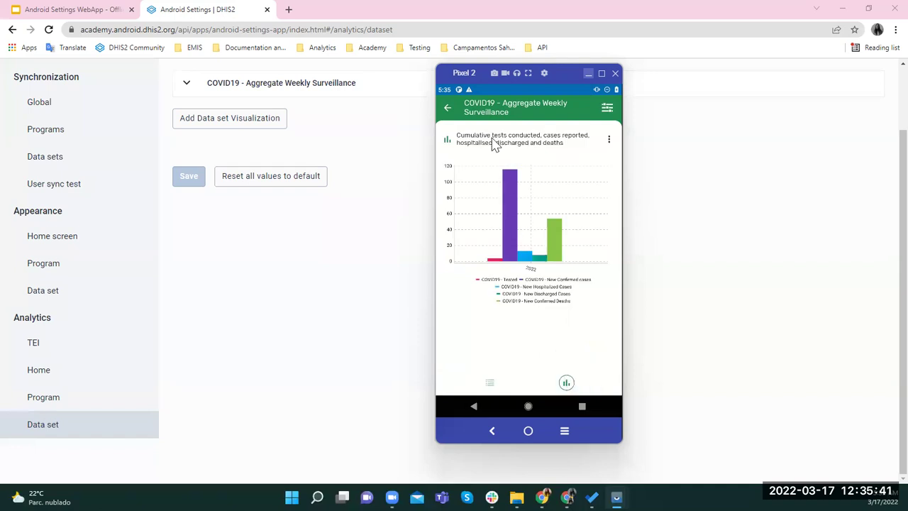
scroll(363, 160, "up", 1)
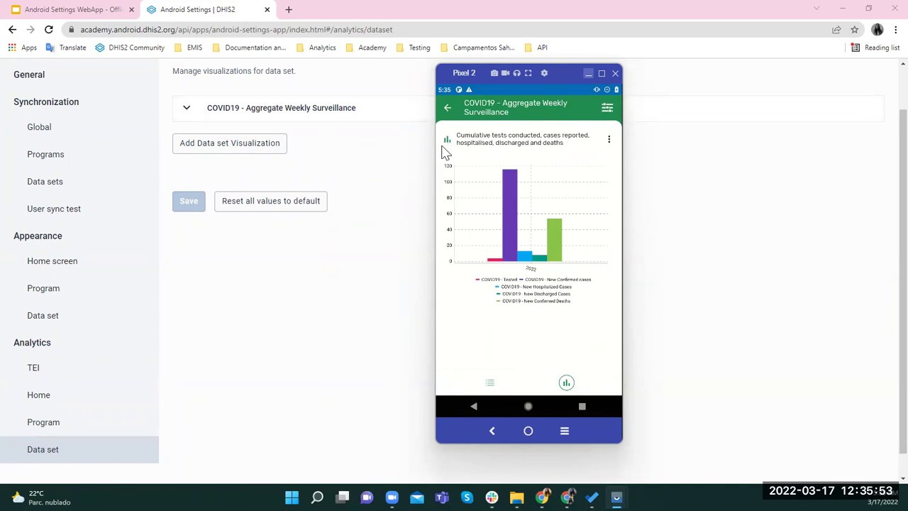
left_click(506, 233)
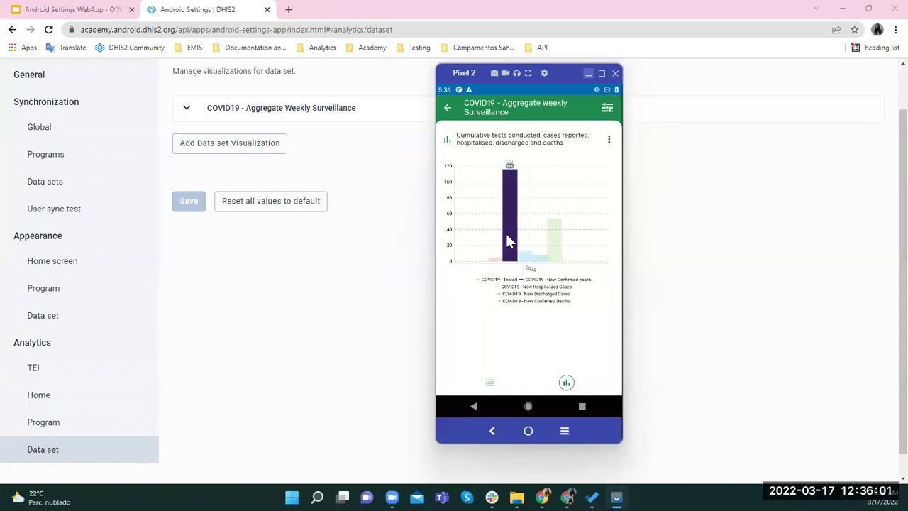
left_click(515, 162)
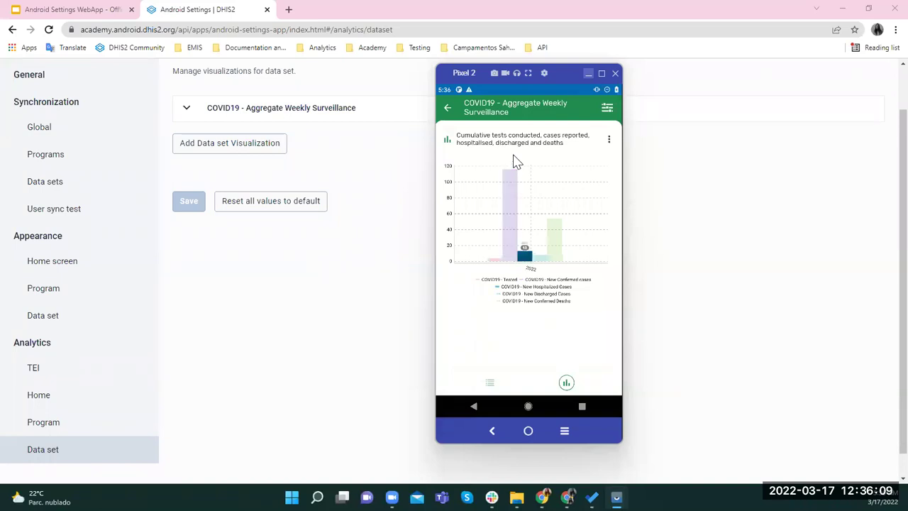
left_click(515, 162)
key("Escape")
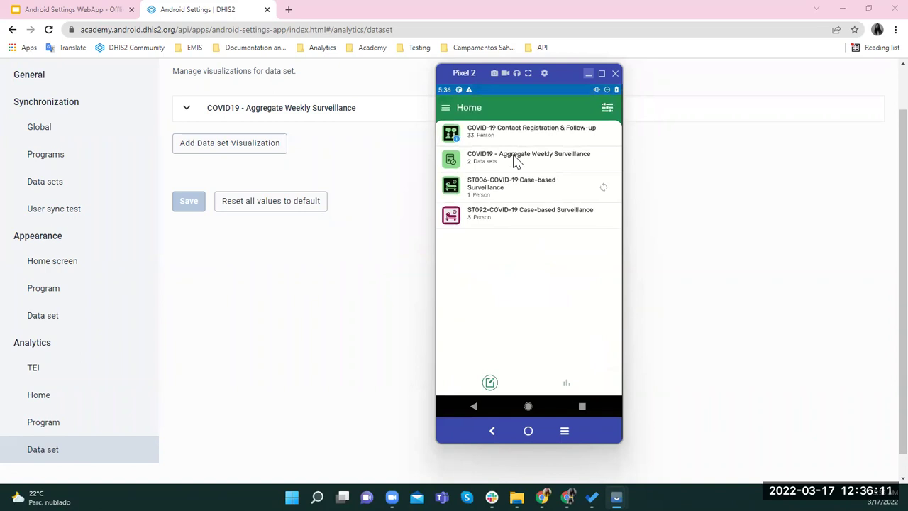
Step: View the Home analytics chart of new confirmed cases and deaths in the last 12 weeks as a bar chart and as a table
left_click(515, 162)
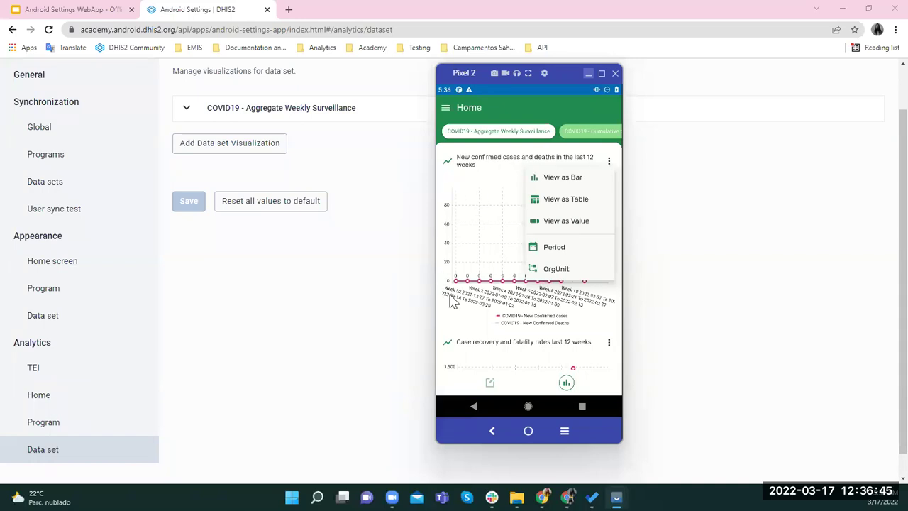
left_click(565, 183)
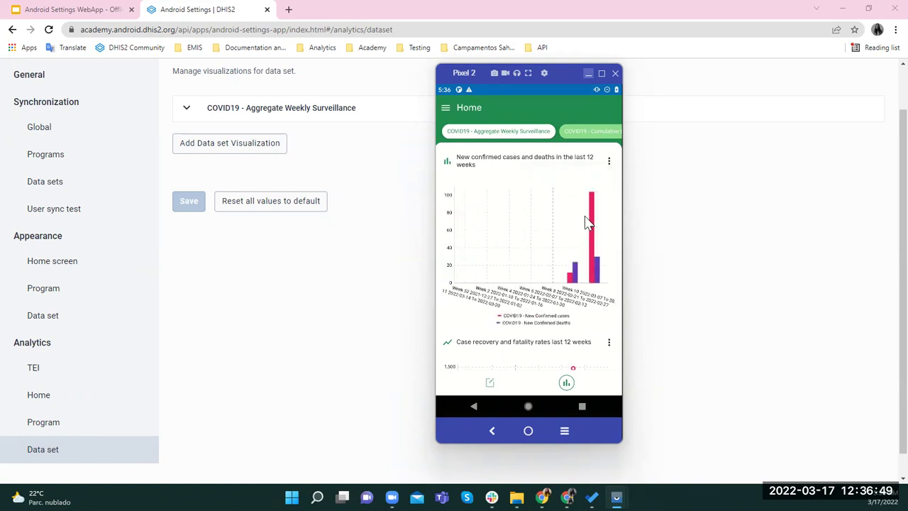
left_click(609, 162)
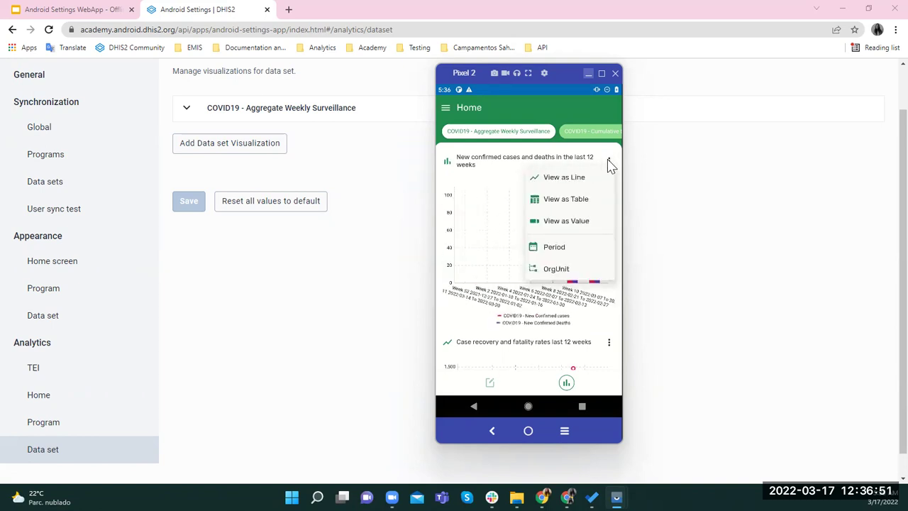
left_click(553, 203)
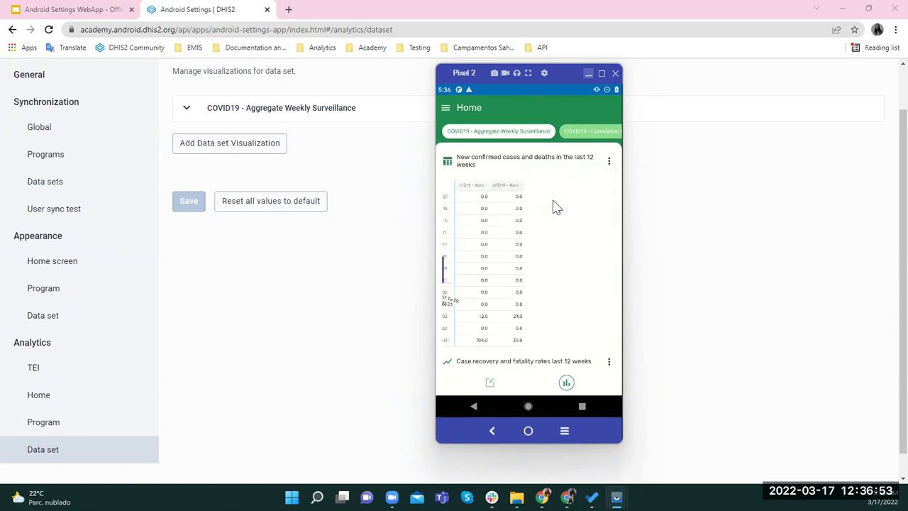
scroll(608, 160, "down", 1)
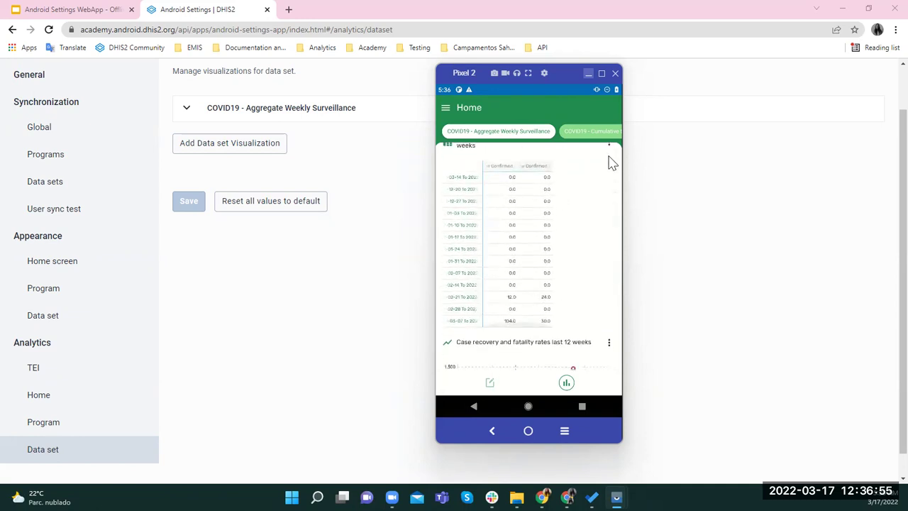
scroll(612, 160, "up", 1)
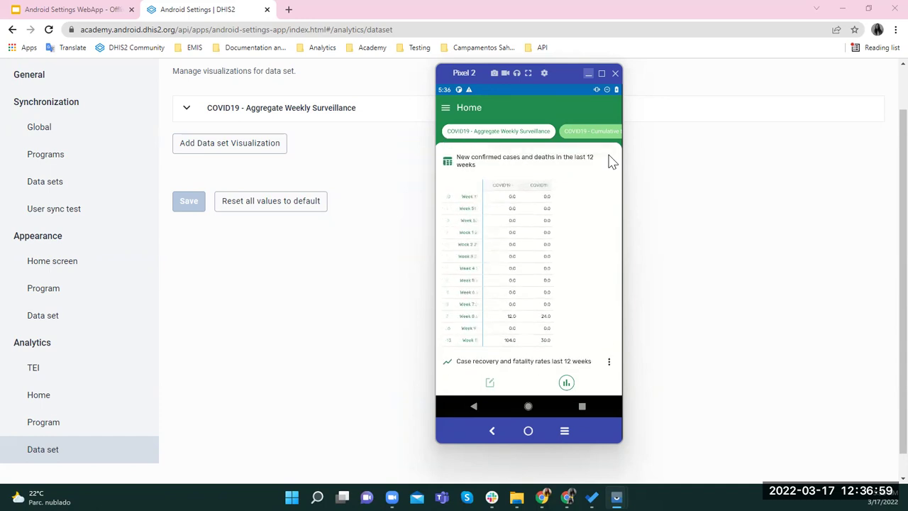
Step: Display the new confirmed cases and deaths visualization as values and review it alongside the case recovery and fatality rates chart
left_click(611, 162)
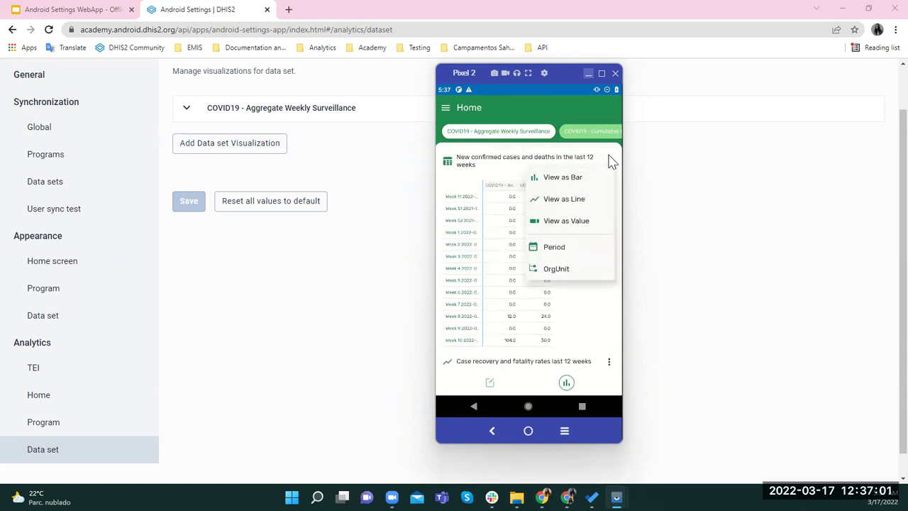
left_click(564, 219)
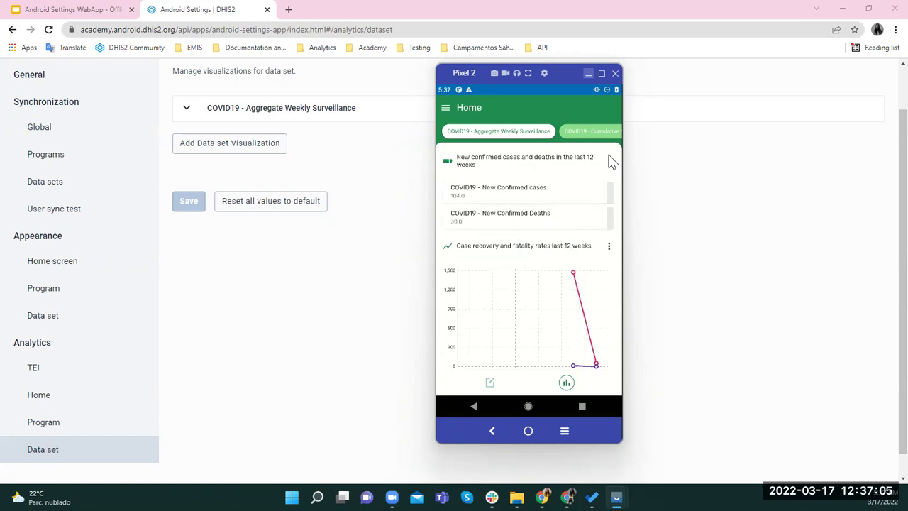
scroll(535, 310, "down", 1)
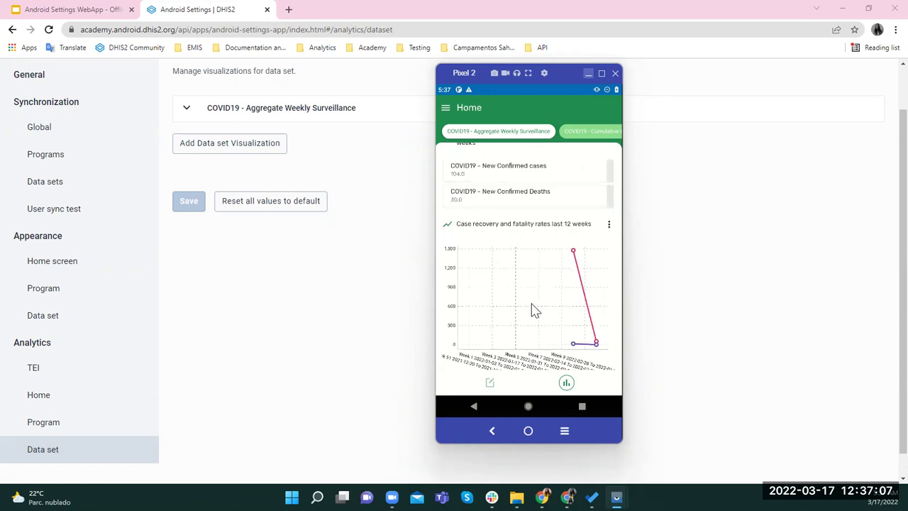
scroll(535, 311, "up", 1)
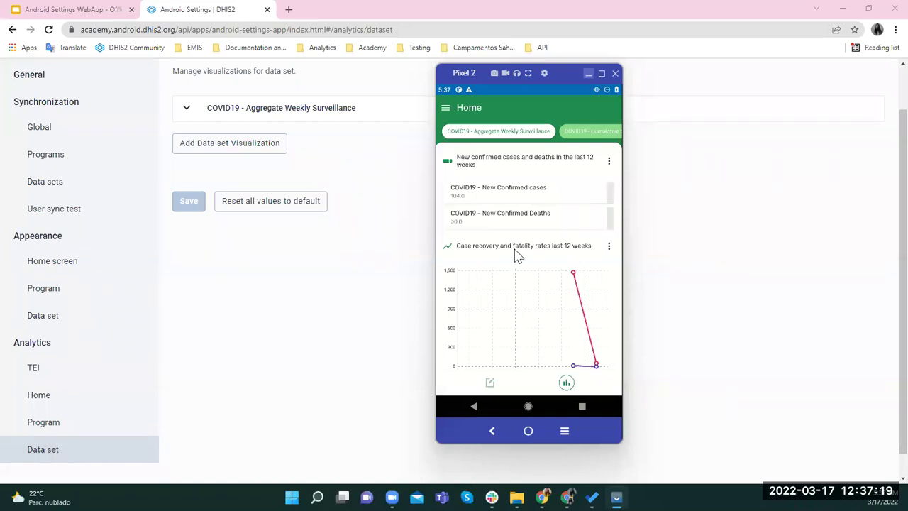
Step: Switch to the Android Settings WebApp presentation in the browser
left_click(116, 9)
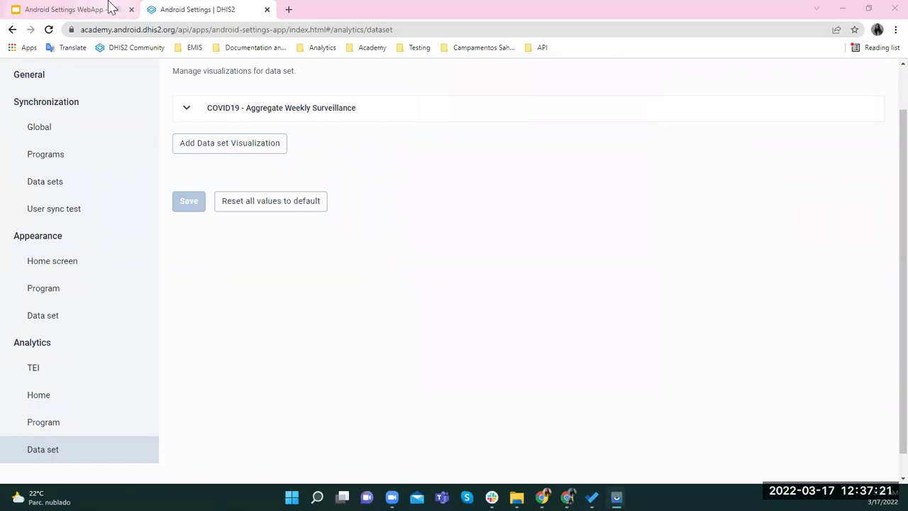